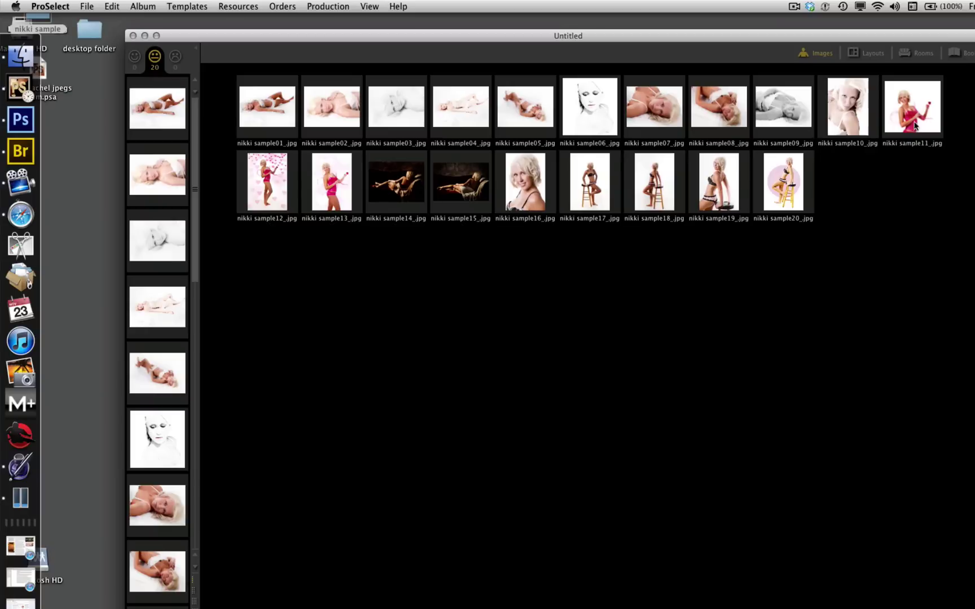
# Put sample11, then sample12 and sample13, at the front of the photos and switch to Books.
pyautogui.moveTo(912, 121)
pyautogui.mouseDown()
pyautogui.moveTo(430, 168)
pyautogui.moveTo(236, 120)
pyautogui.mouseUp()
pyautogui.click(275, 180)
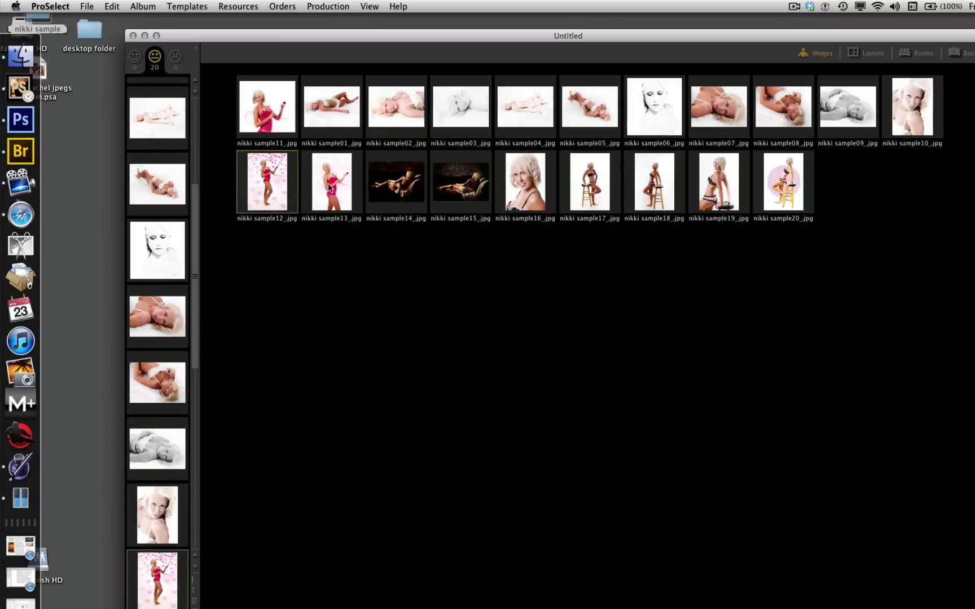
pyautogui.keyDown('shift'); pyautogui.click(329, 189); pyautogui.keyUp('shift')
pyautogui.moveTo(317, 167); pyautogui.dragTo(301, 107)
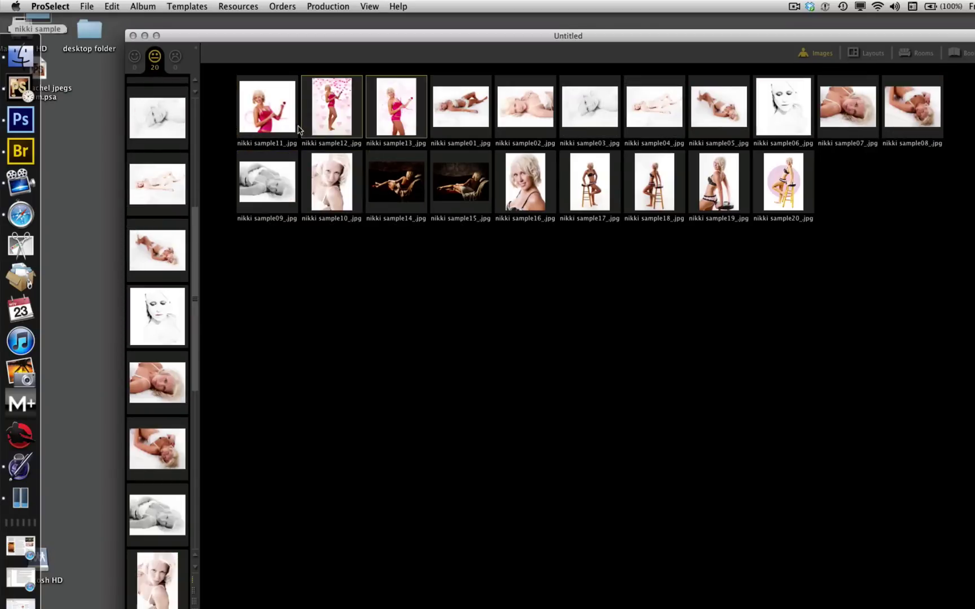
pyautogui.click(967, 93)
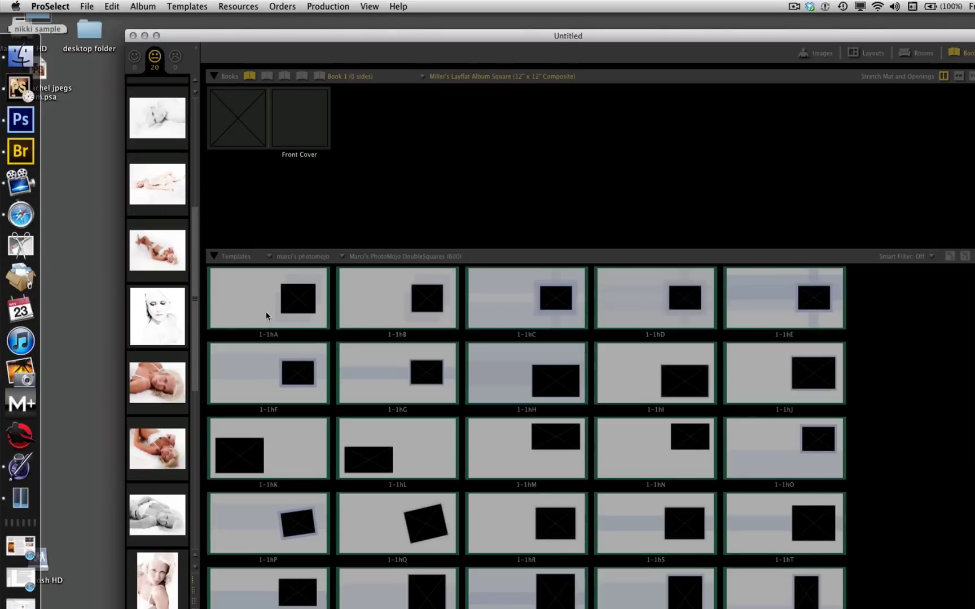
pyautogui.scroll(5, 152, 357)
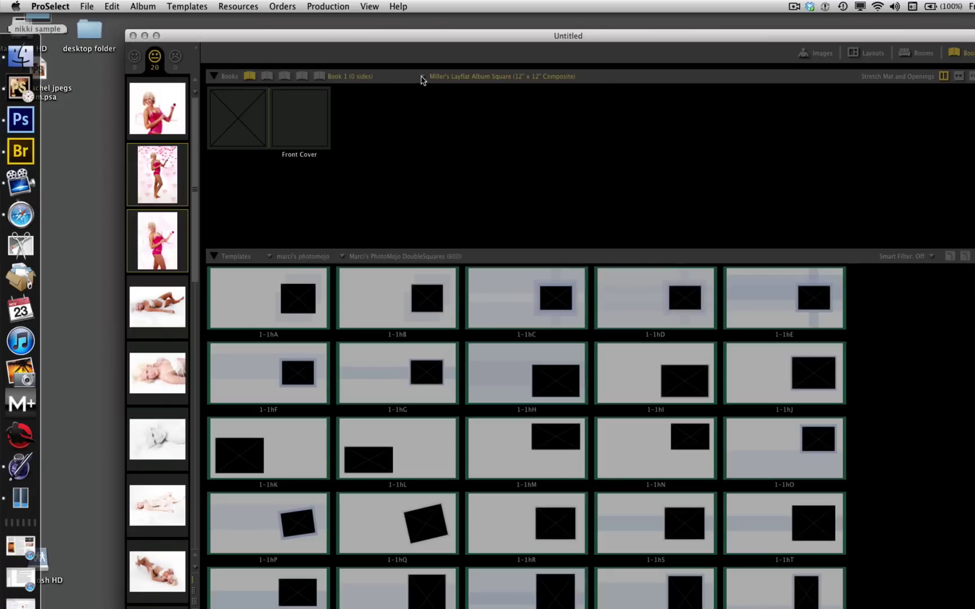
pyautogui.click(422, 78)
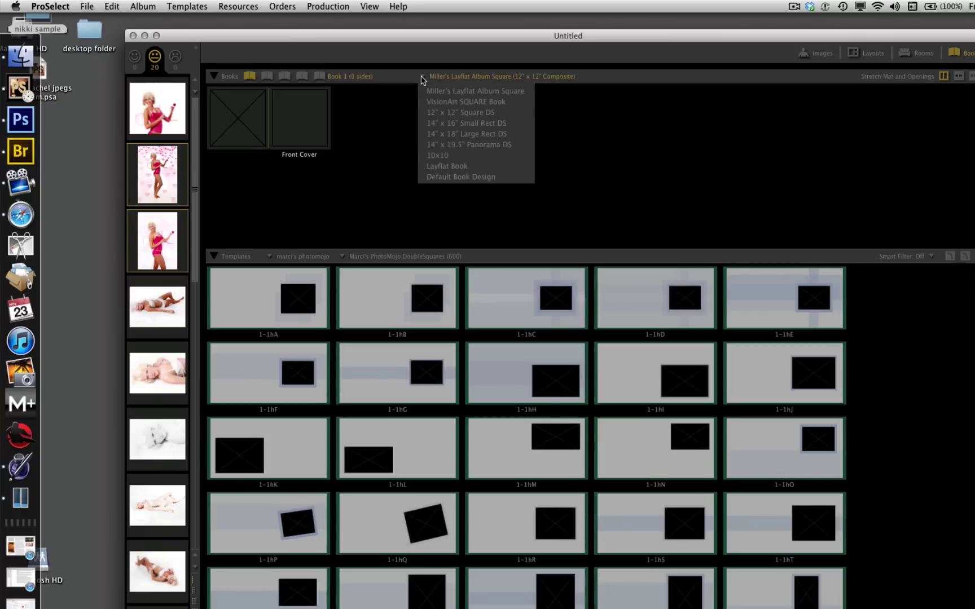
# Rename the book design to '8x8 press' with an 8-inch page width and apply it.
pyautogui.click(187, 8)
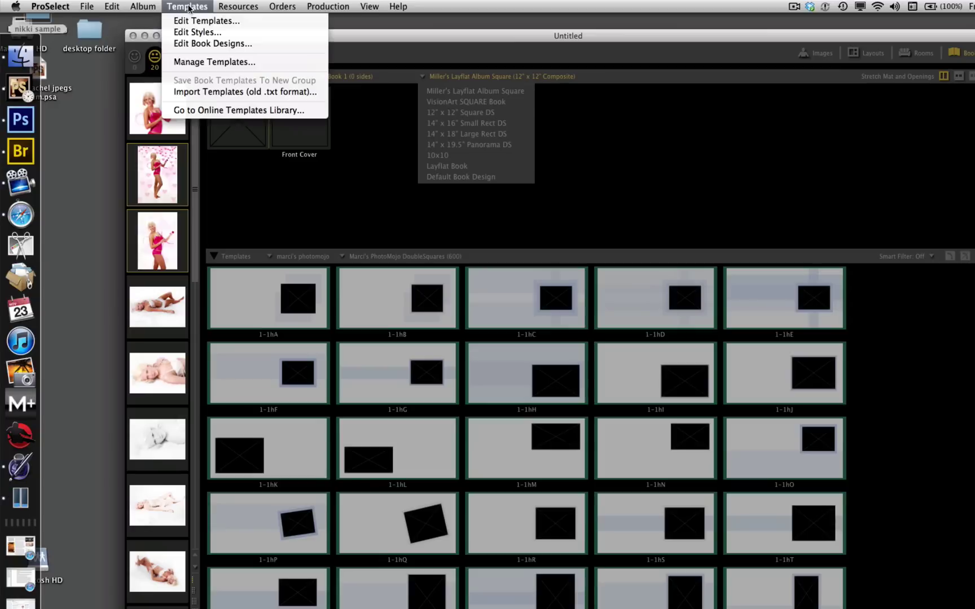
pyautogui.click(193, 44)
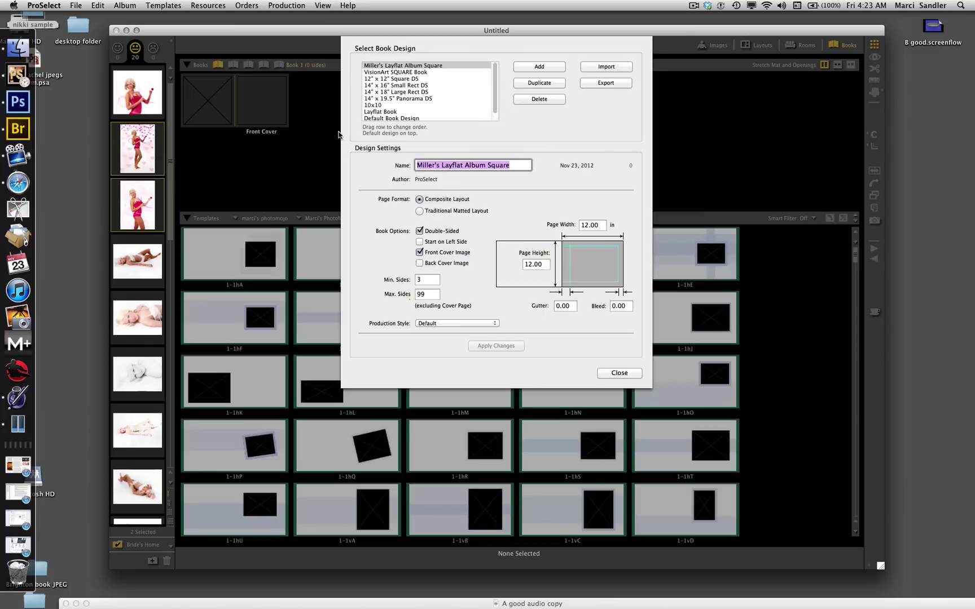
pyautogui.write('8x8')
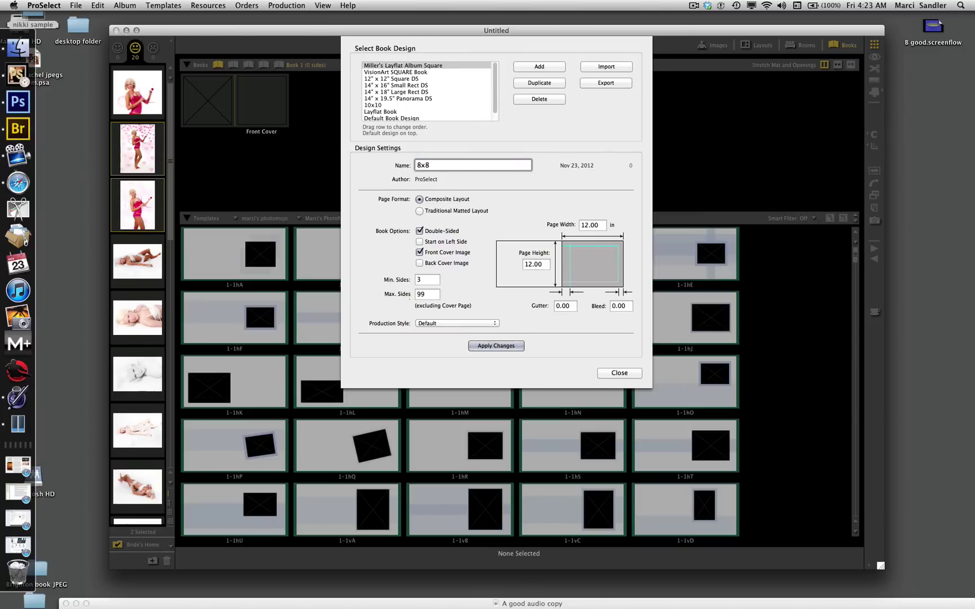
pyautogui.write(' press')
pyautogui.moveTo(601, 225); pyautogui.dragTo(571, 225)
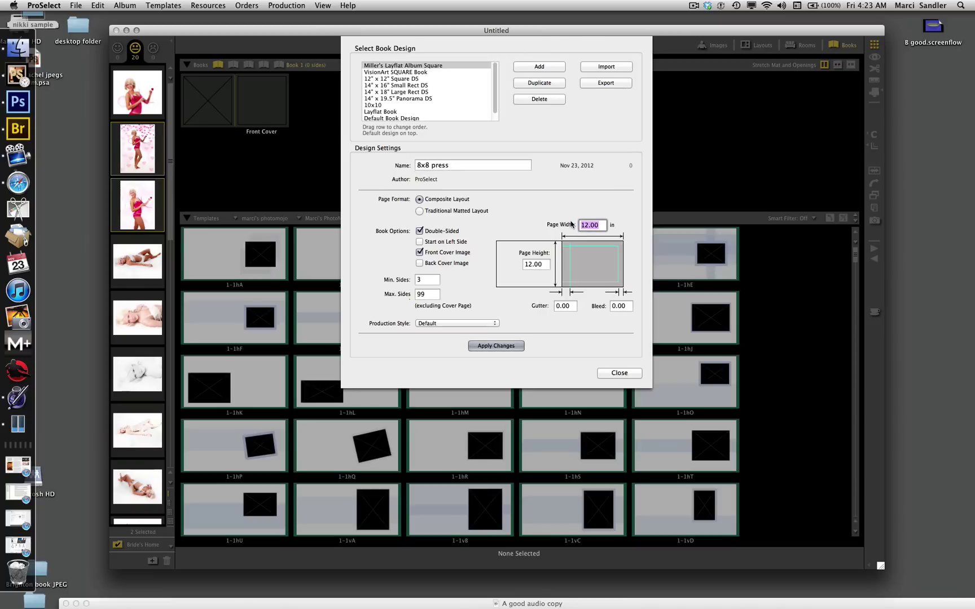
pyautogui.write('8')
pyautogui.press('Tab')
pyautogui.write('8')
pyautogui.click(500, 346)
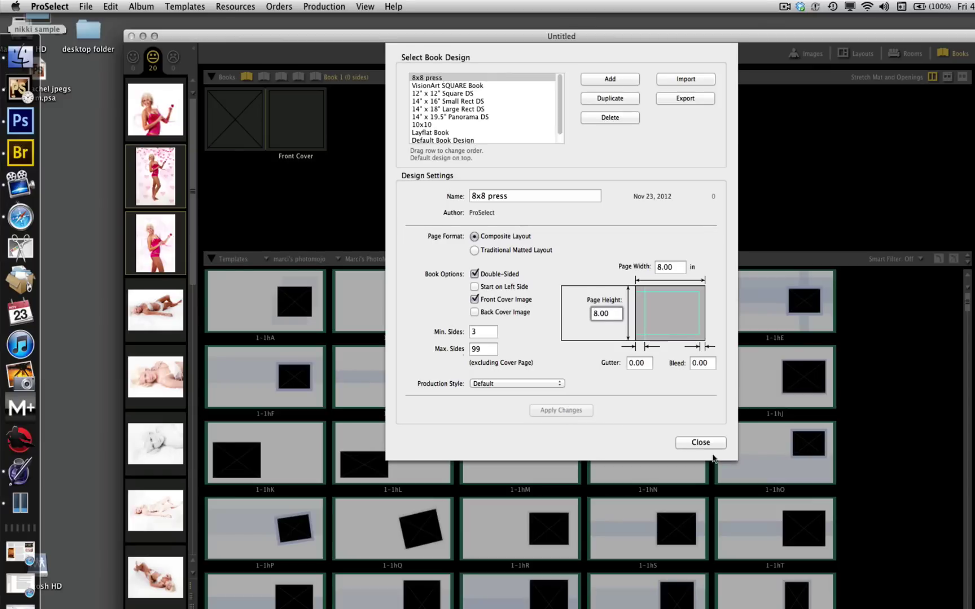
# Close the book design settings and switch the template group to PhotoMojo Squares.
pyautogui.click(701, 443)
pyautogui.click(267, 259)
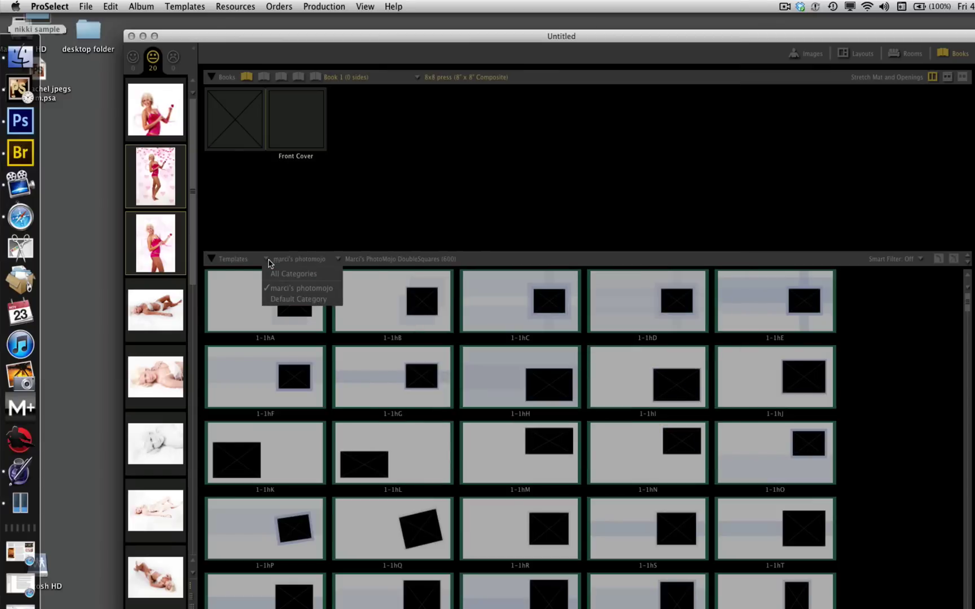
pyautogui.click(339, 259)
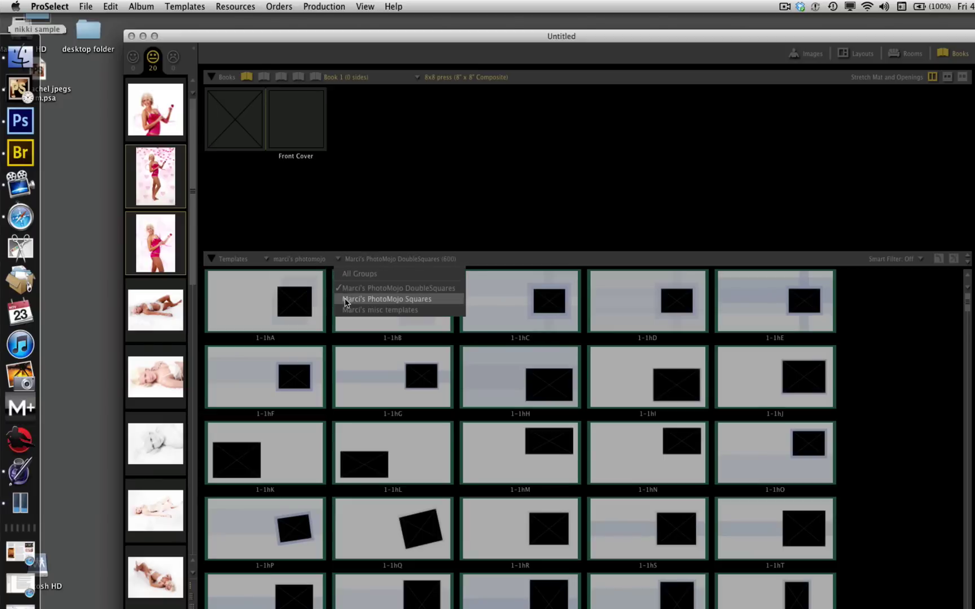
pyautogui.click(344, 299)
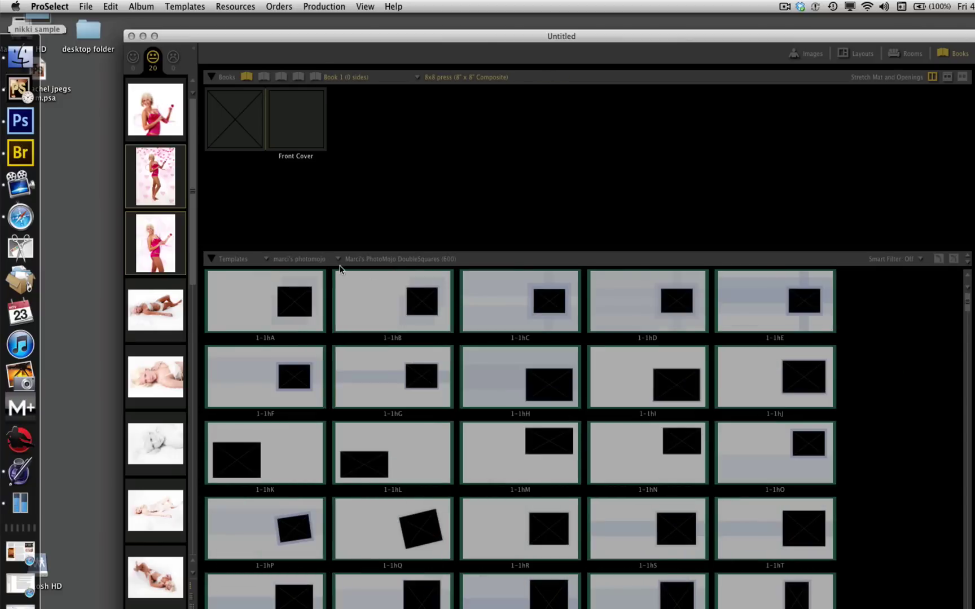
pyautogui.click(270, 260)
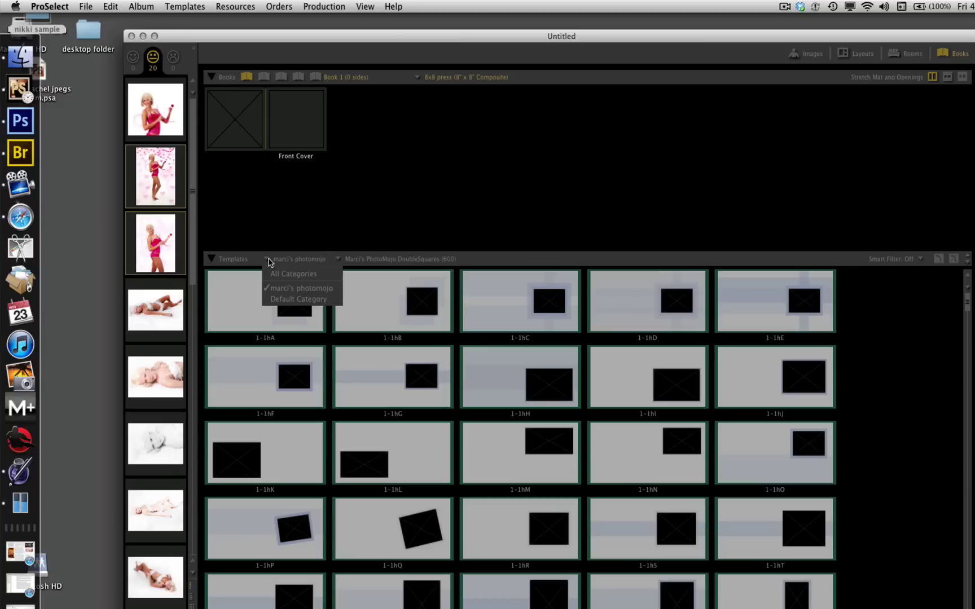
pyautogui.click(339, 260)
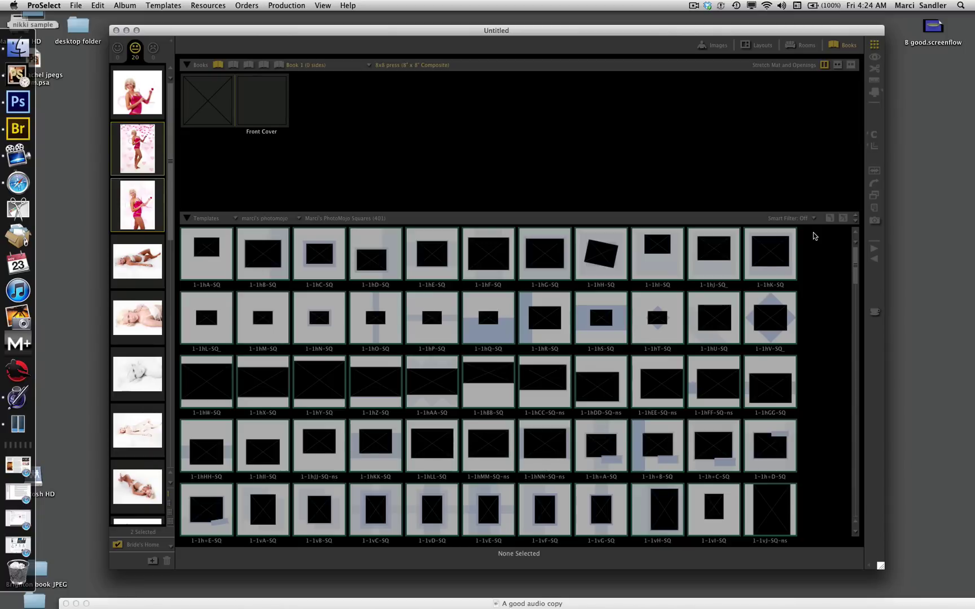
pyautogui.scroll(-2, 813, 236)
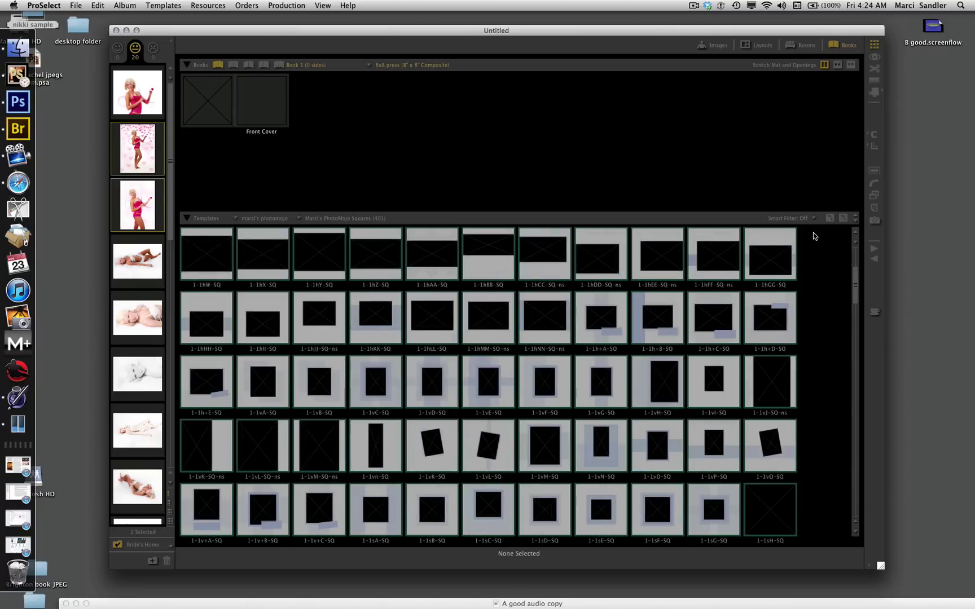
pyautogui.scroll(-3, 812, 236)
pyautogui.scroll(-3, 812, 236)
pyautogui.scroll(-3, 812, 236)
pyautogui.scroll(-3, 812, 236)
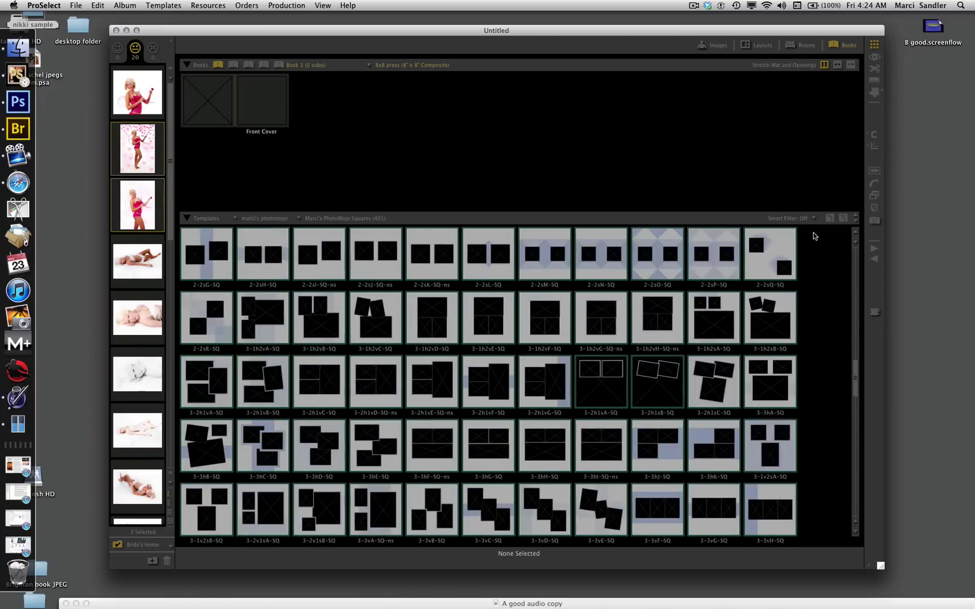
pyautogui.scroll(-3, 812, 237)
pyautogui.scroll(-3, 812, 236)
pyautogui.scroll(-3, 813, 236)
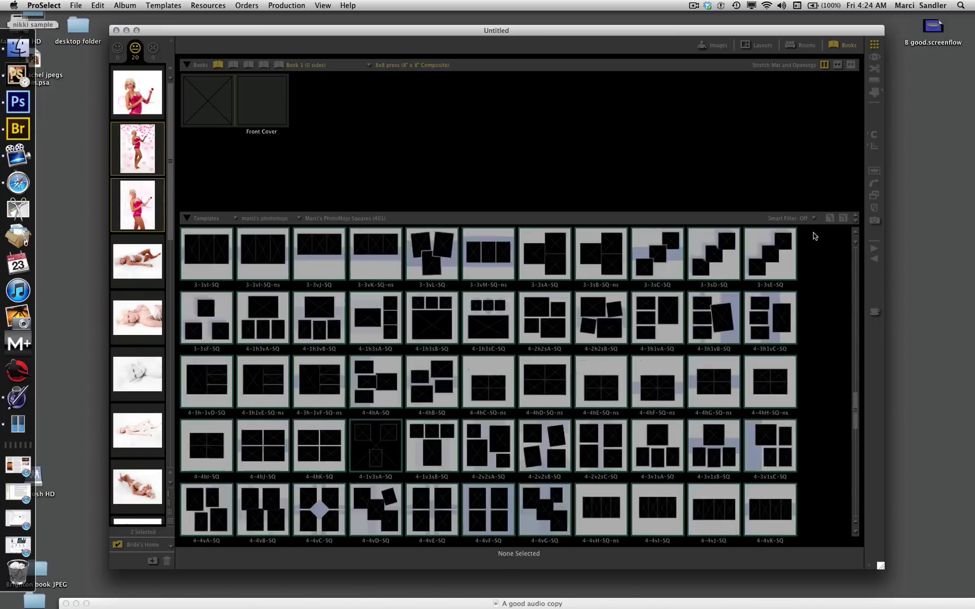
pyautogui.scroll(-3, 813, 236)
pyautogui.scroll(-1, 812, 236)
pyautogui.scroll(-3, 813, 236)
pyautogui.scroll(-3, 812, 237)
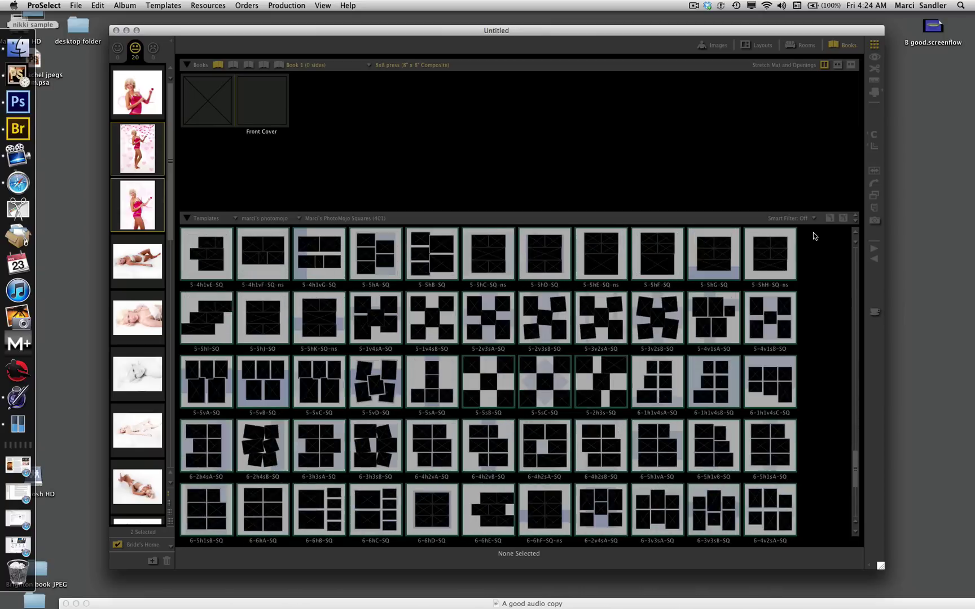
pyautogui.scroll(-3, 812, 236)
pyautogui.scroll(-3, 813, 236)
pyautogui.scroll(-3, 812, 236)
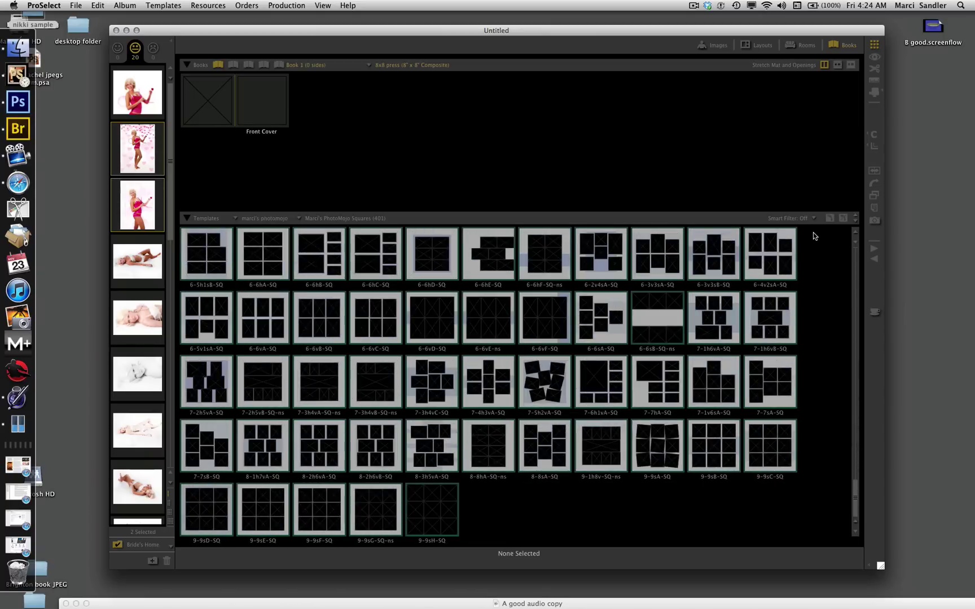
pyautogui.scroll(5, 812, 236)
pyautogui.scroll(5, 812, 236)
pyautogui.scroll(3, 813, 236)
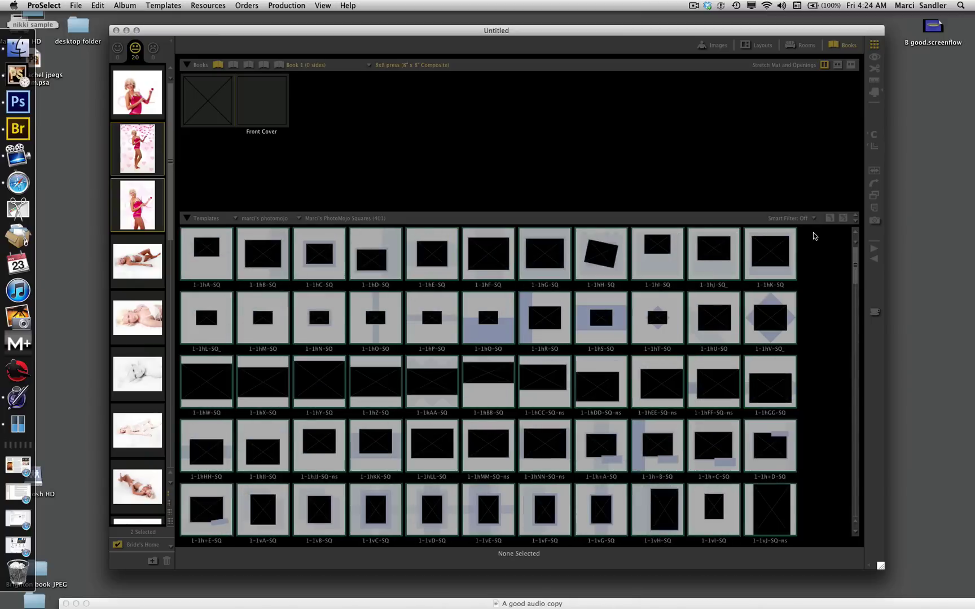
pyautogui.scroll(3, 812, 236)
pyautogui.scroll(-5, 813, 236)
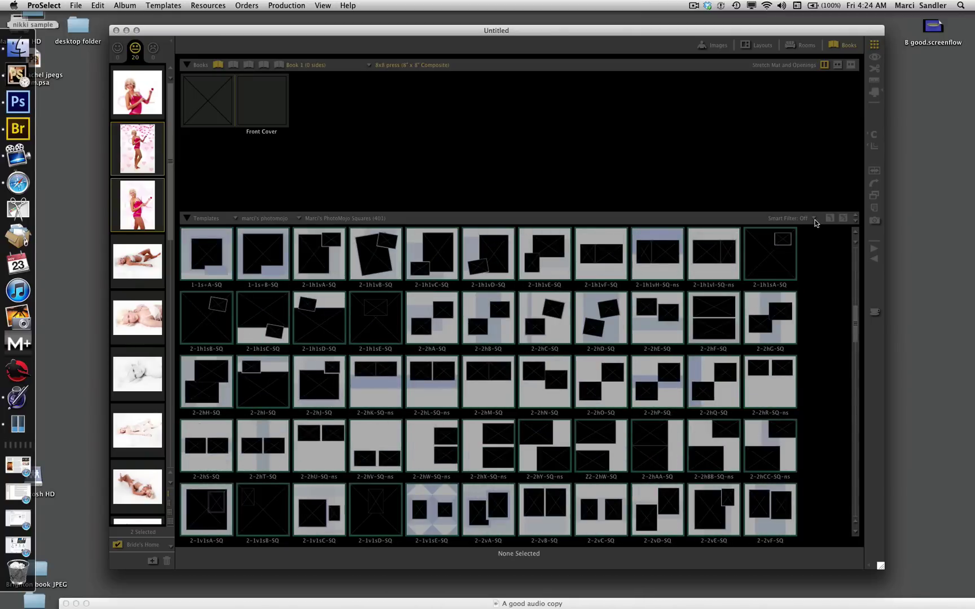
# Filter to single-opening templates and auto-fill the book with all twenty photos.
pyautogui.click(814, 219)
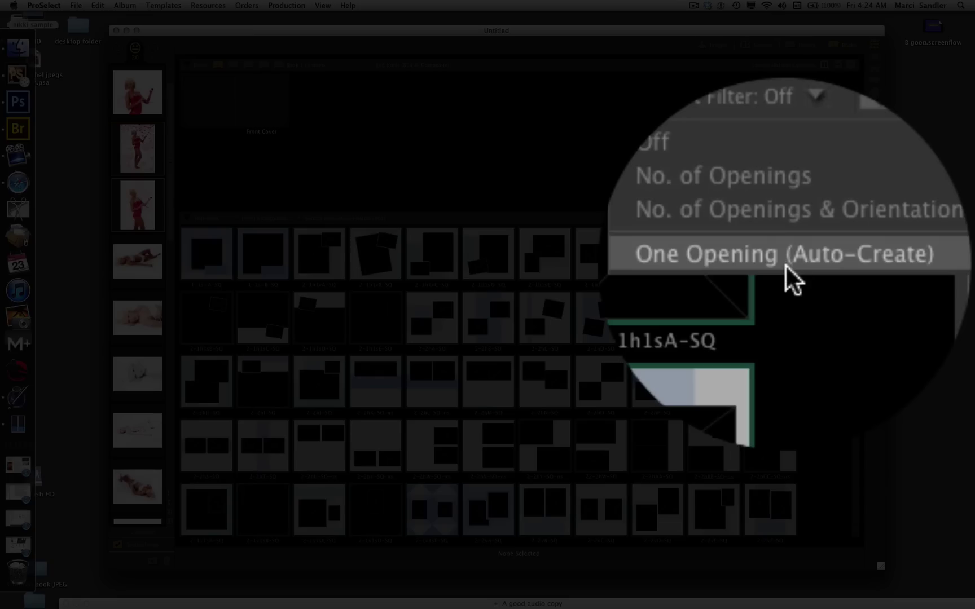
pyautogui.click(805, 265)
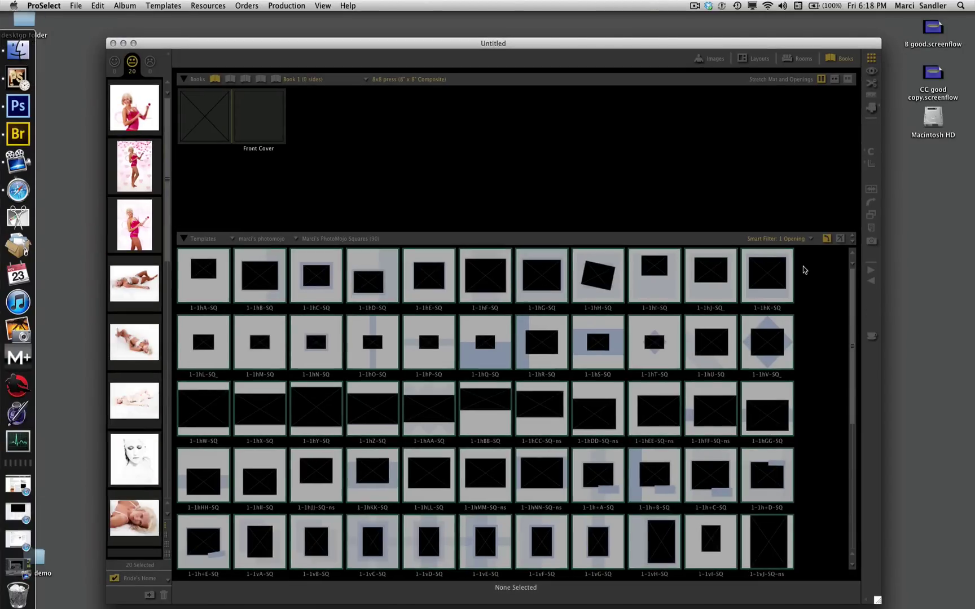
pyautogui.scroll(-2, 802, 270)
pyautogui.scroll(-1, 802, 269)
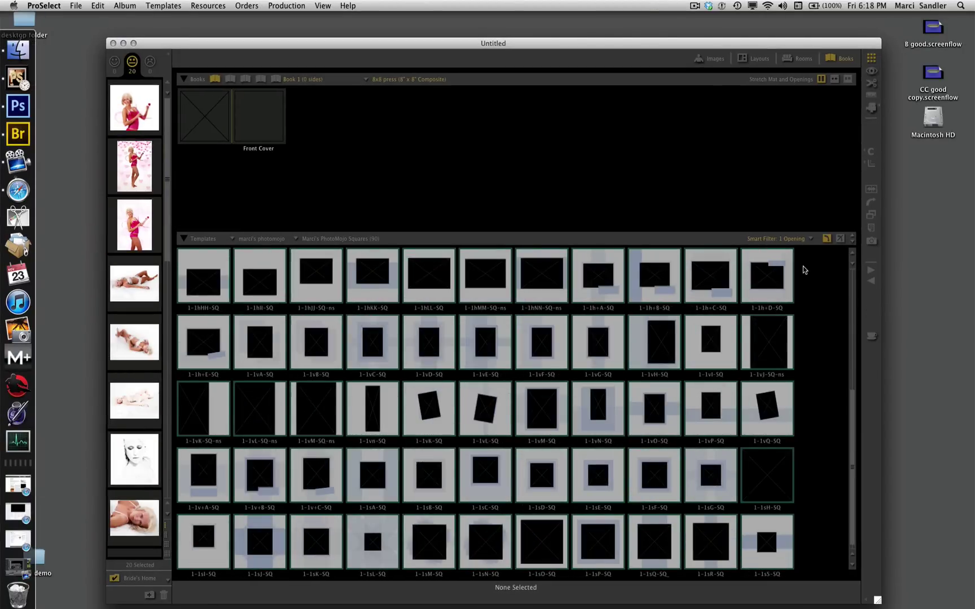
pyautogui.scroll(-1, 803, 270)
pyautogui.scroll(2, 802, 269)
pyautogui.scroll(2, 802, 270)
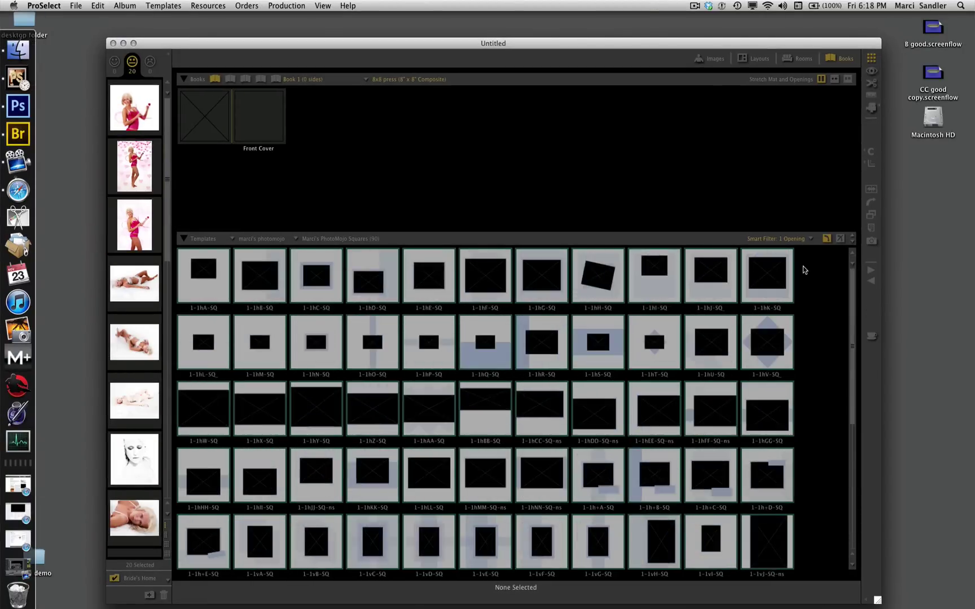
pyautogui.scroll(-5, 150, 487)
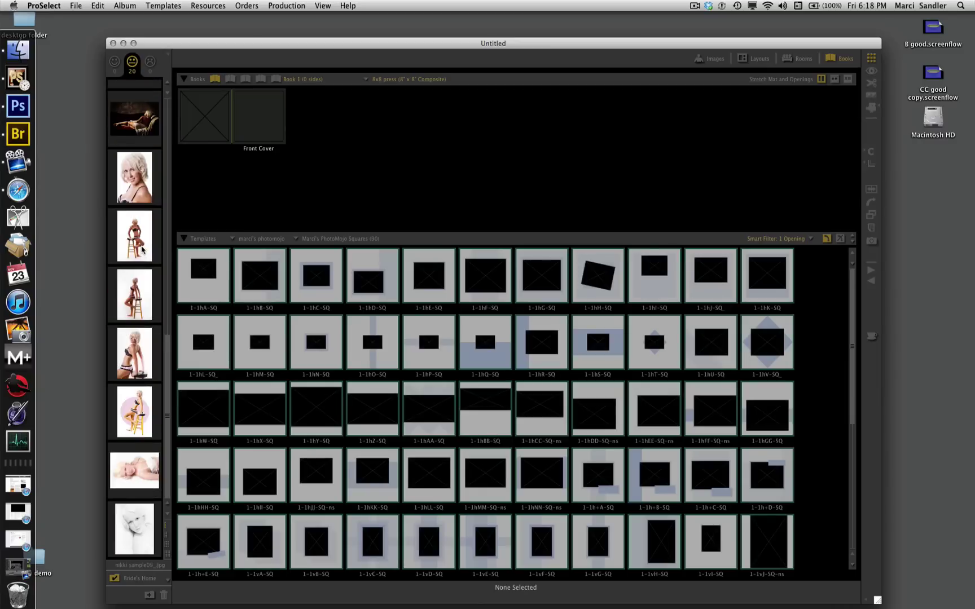
pyautogui.press('super+a')
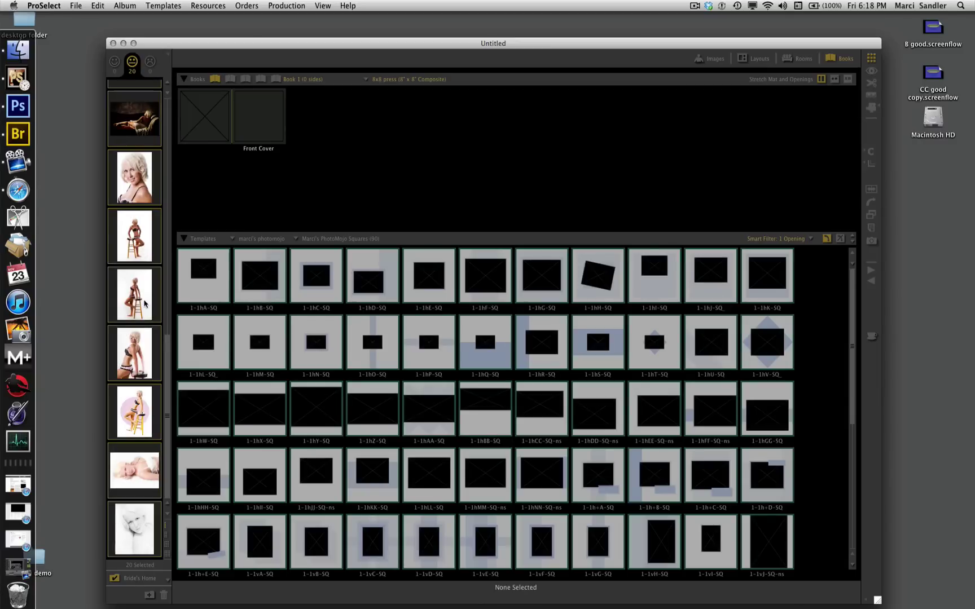
pyautogui.doubleClick(423, 278)
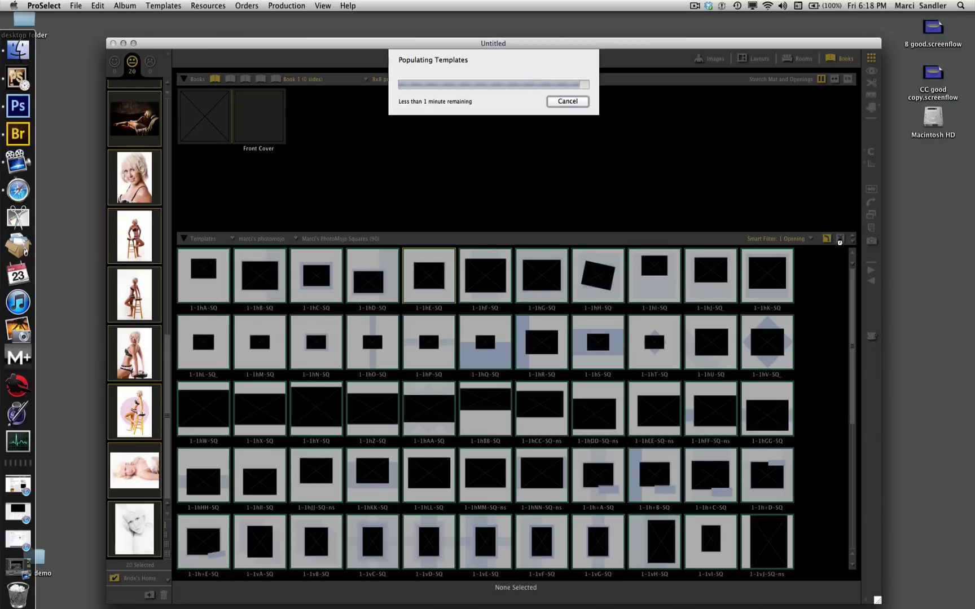
pyautogui.click(813, 239)
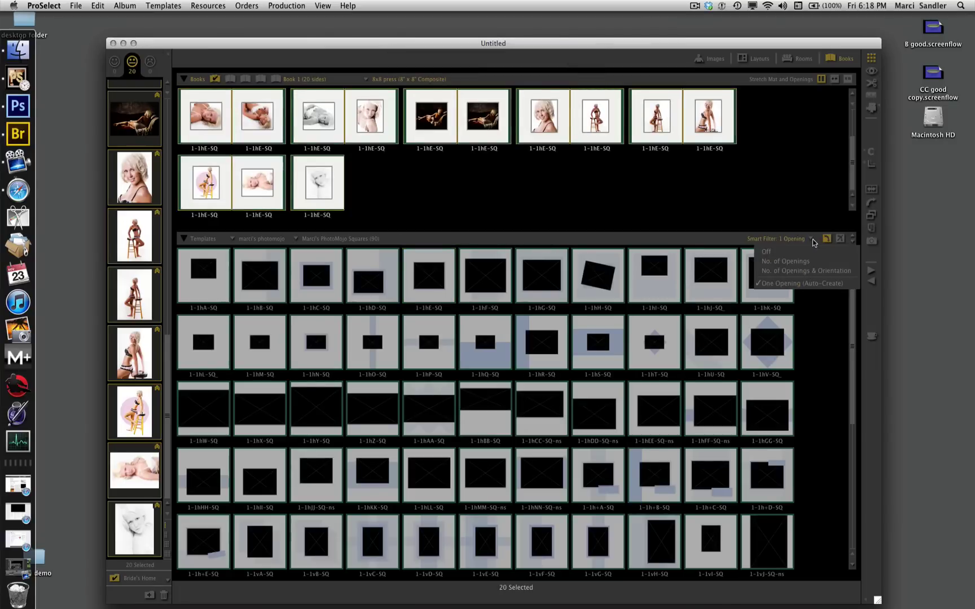
pyautogui.click(854, 242)
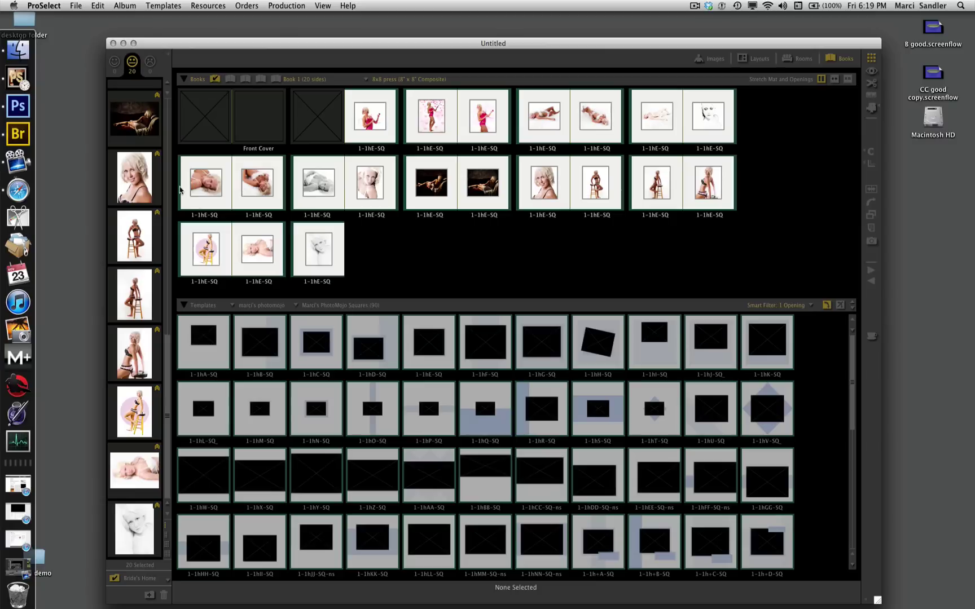
# Add a pano1hA panoramic spread of the dark reclining photo from the DoubleSquares group.
pyautogui.click(296, 307)
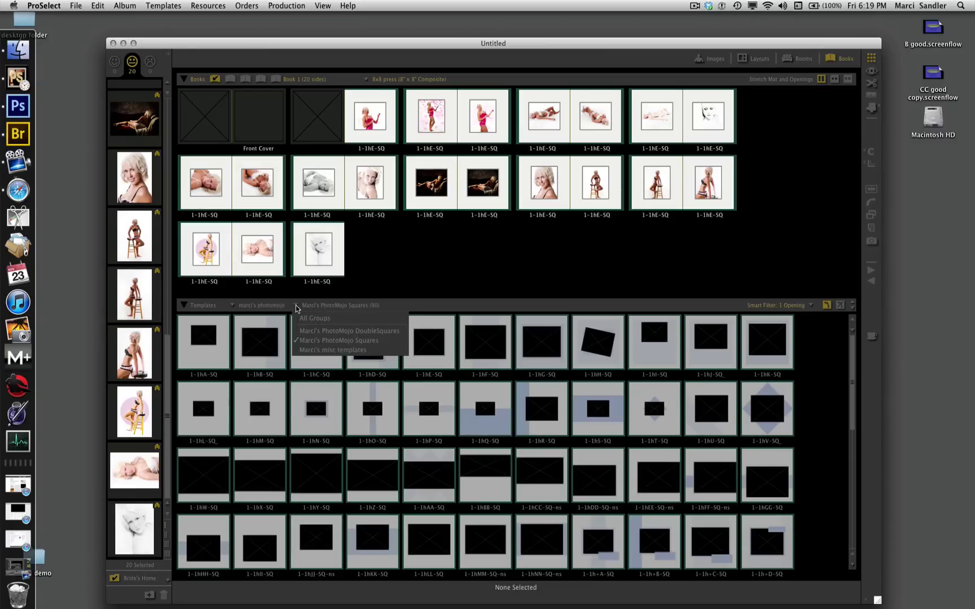
pyautogui.click(303, 332)
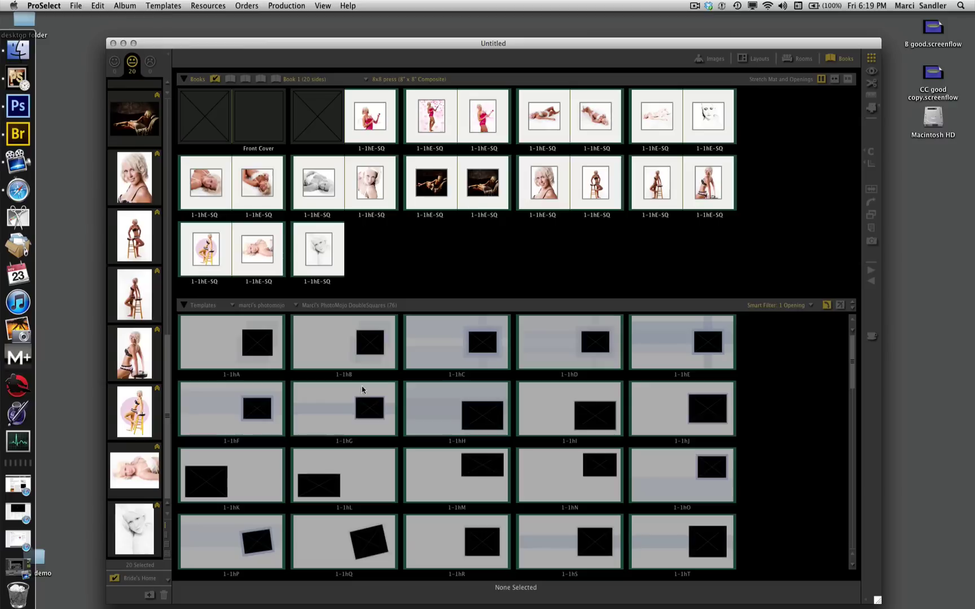
pyautogui.scroll(-2, 388, 414)
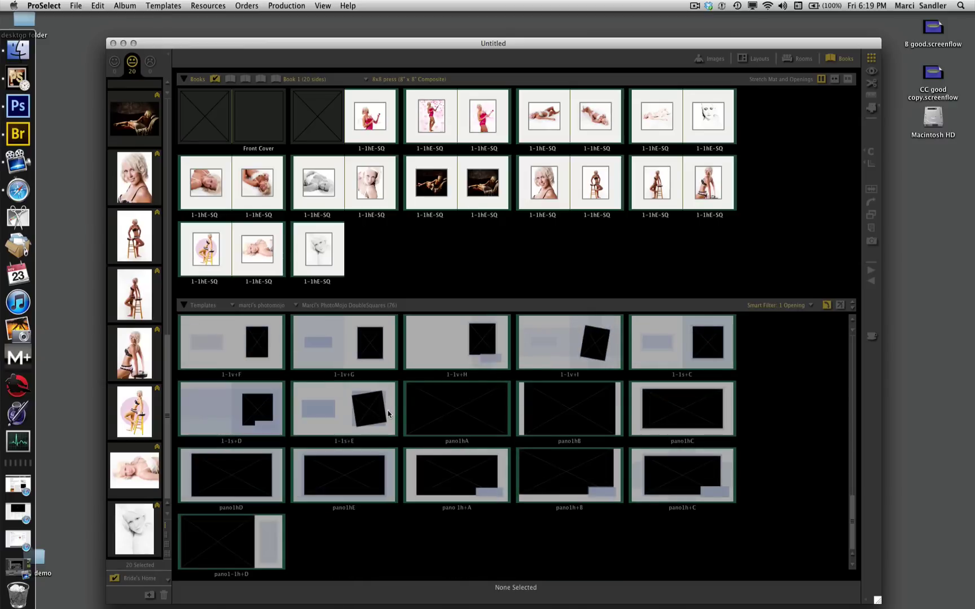
pyautogui.click(458, 413)
pyautogui.moveTo(144, 122); pyautogui.dragTo(472, 413)
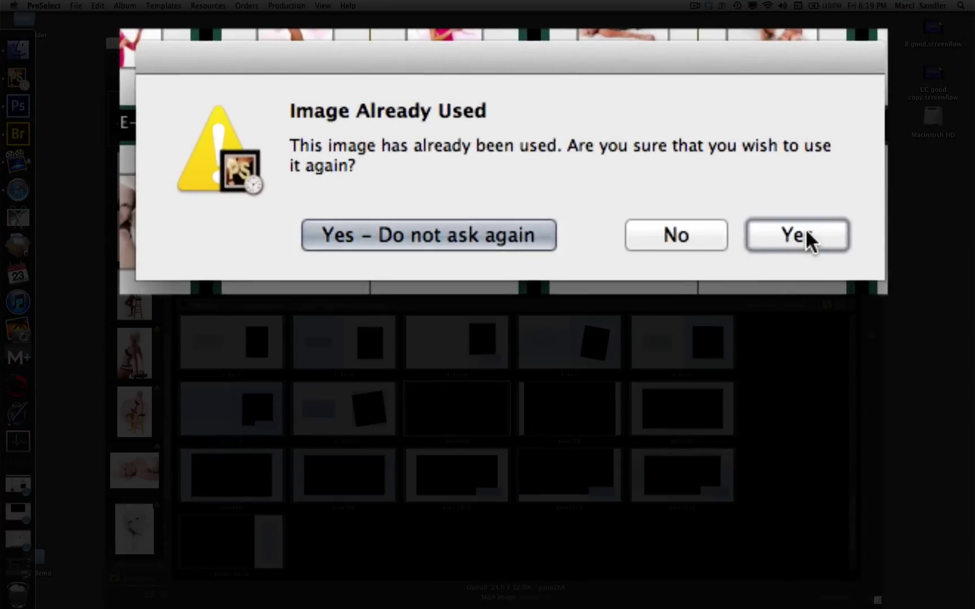
pyautogui.click(808, 239)
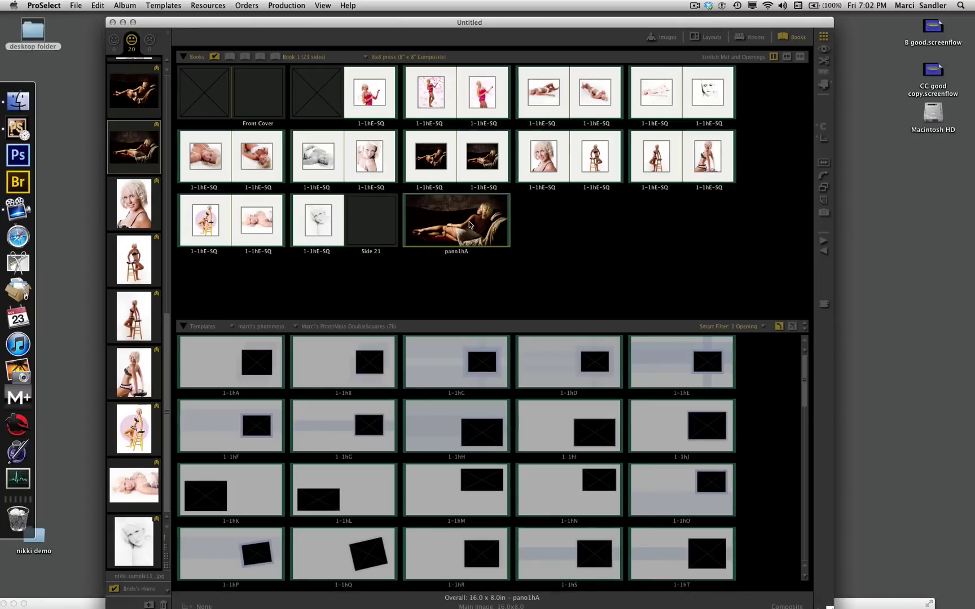
# Move the panoramic spread before the dark spread and remove the two dark pages.
pyautogui.moveTo(470, 226); pyautogui.dragTo(403, 172)
pyautogui.click(541, 169)
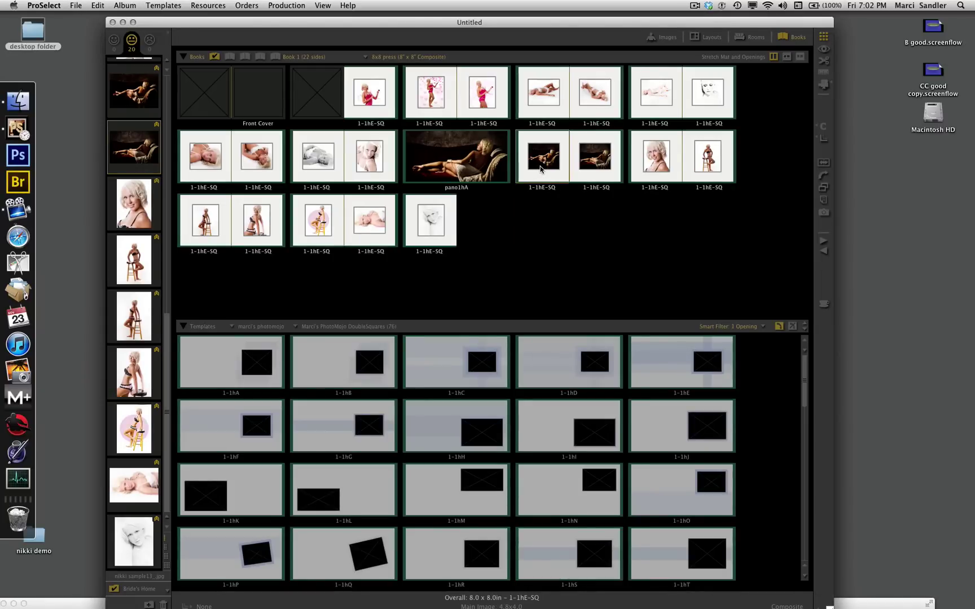
pyautogui.keyDown('shift'); pyautogui.click(601, 168); pyautogui.keyUp('shift')
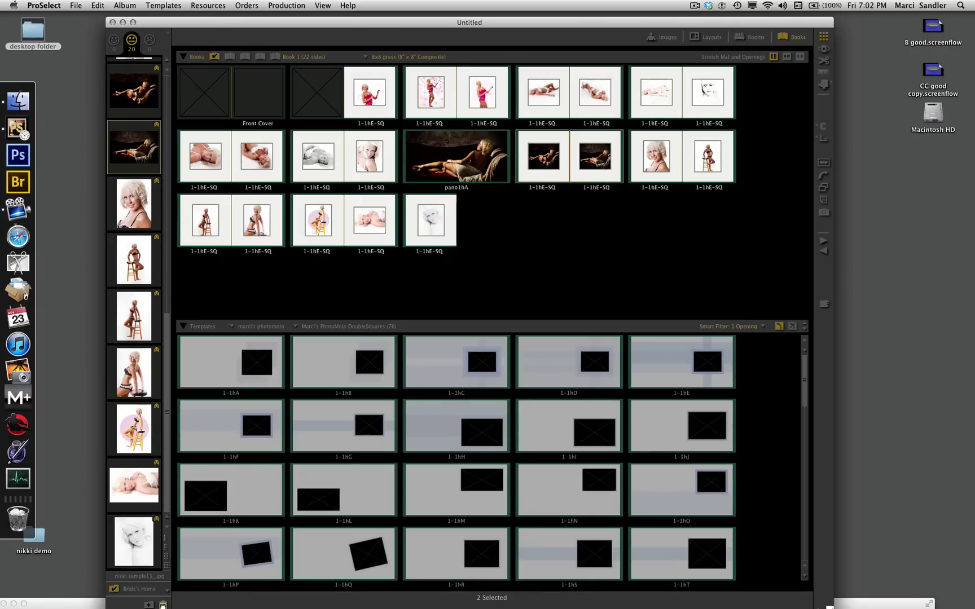
pyautogui.click(162, 605)
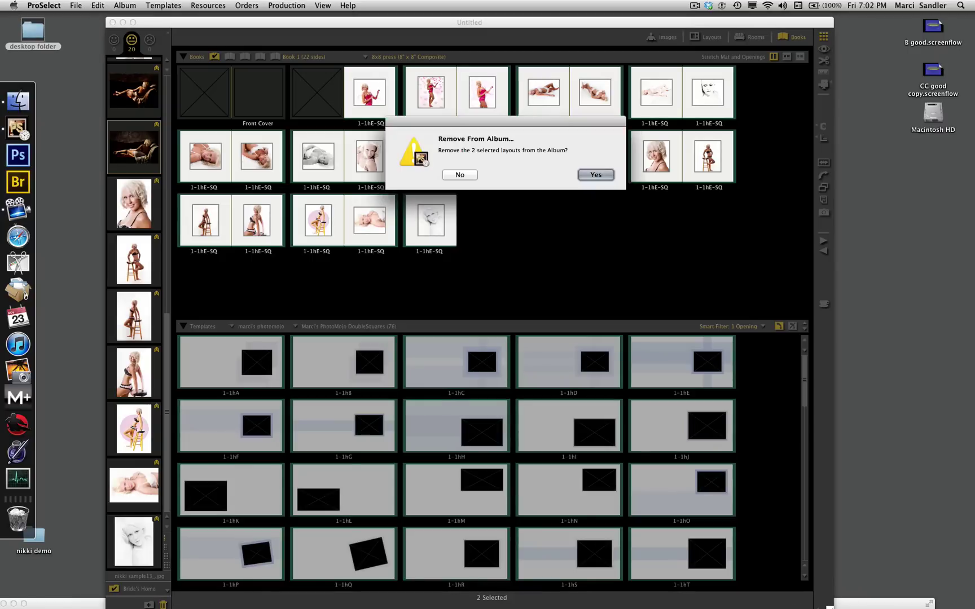
pyautogui.click(592, 175)
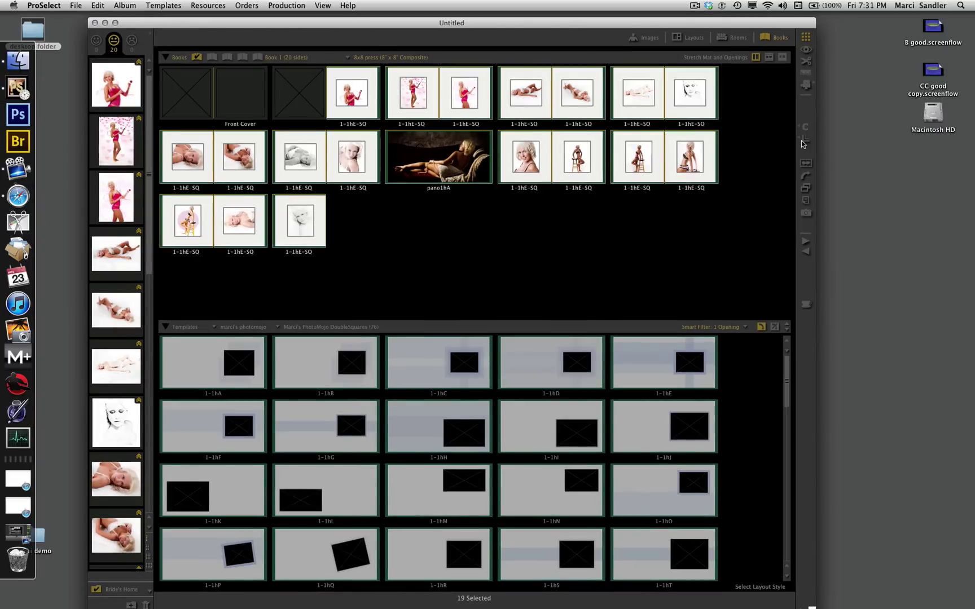
pyautogui.click(807, 135)
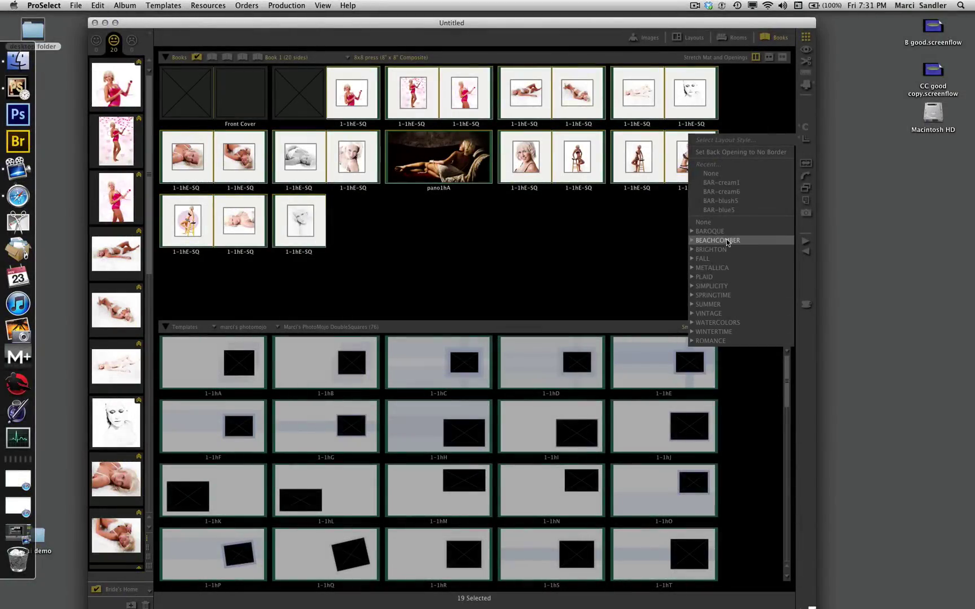
# Apply the Baroque BAR-blush4 style to the selected square pages.
pyautogui.click(692, 231)
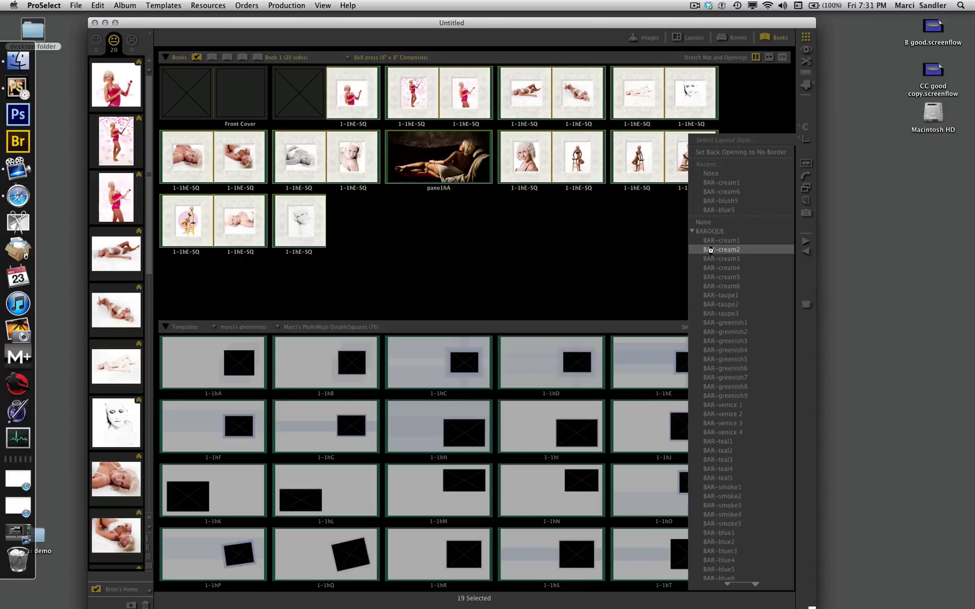
pyautogui.scroll(-5, 718, 343)
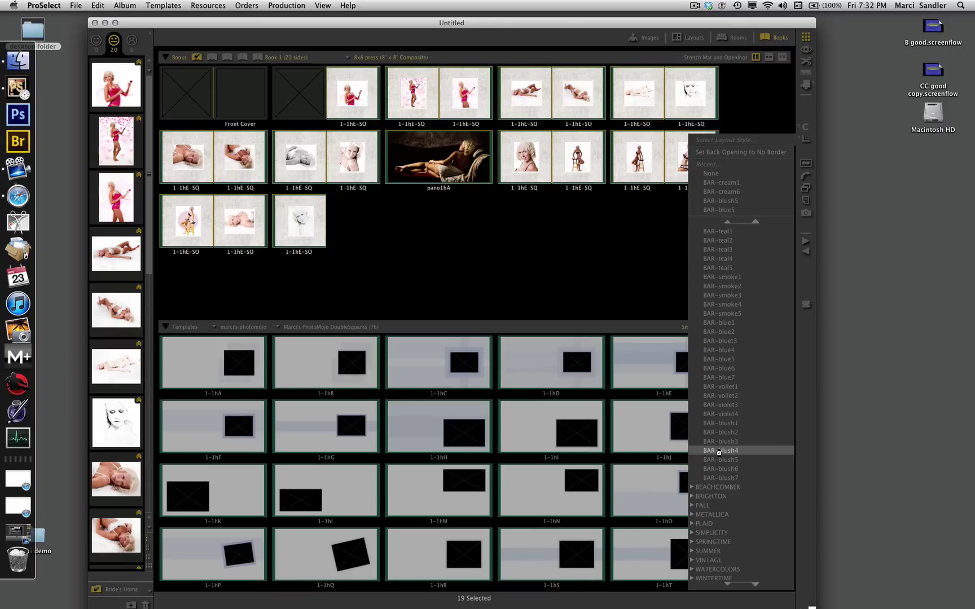
pyautogui.click(718, 452)
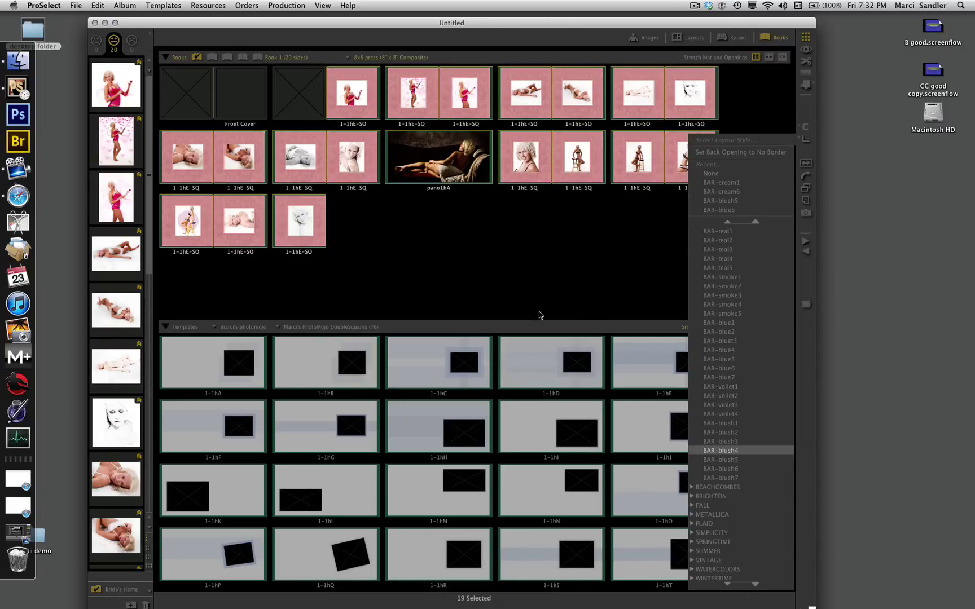
pyautogui.click(188, 240)
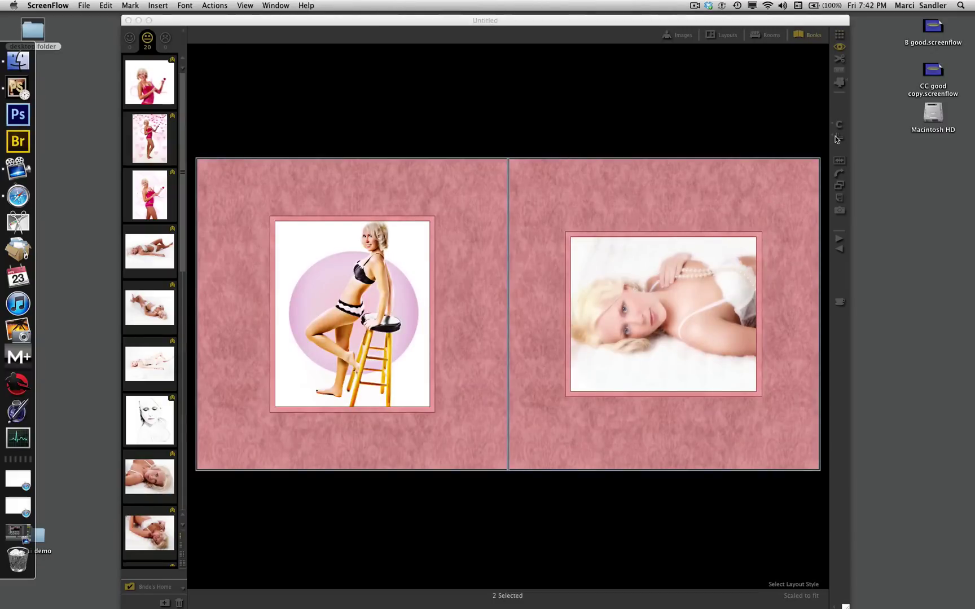
# Preview the Baroque styles on the spread, from BAR-cream1 through to BAR-teal5.
pyautogui.click(835, 137)
pyautogui.click(833, 136)
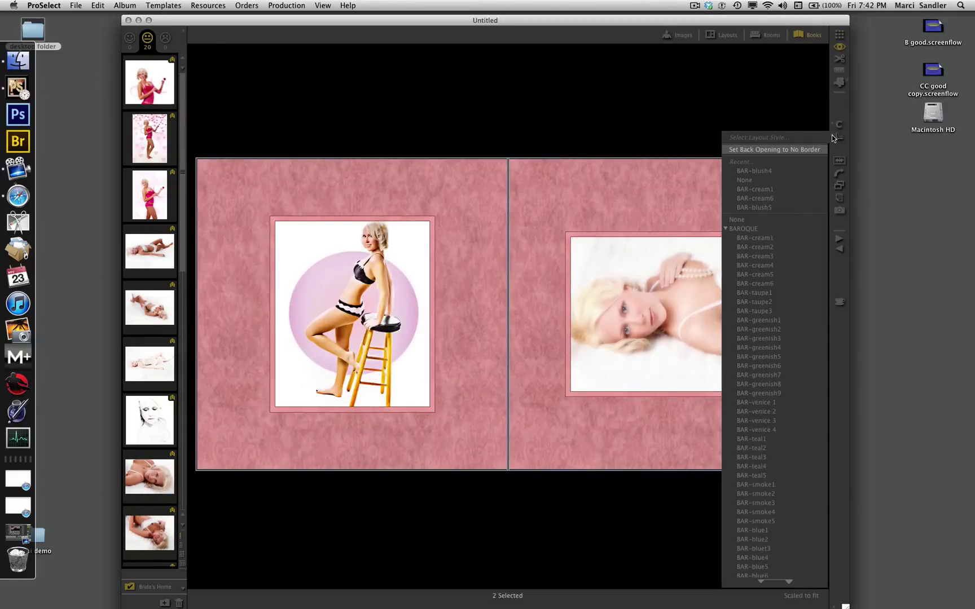
pyautogui.click(778, 238)
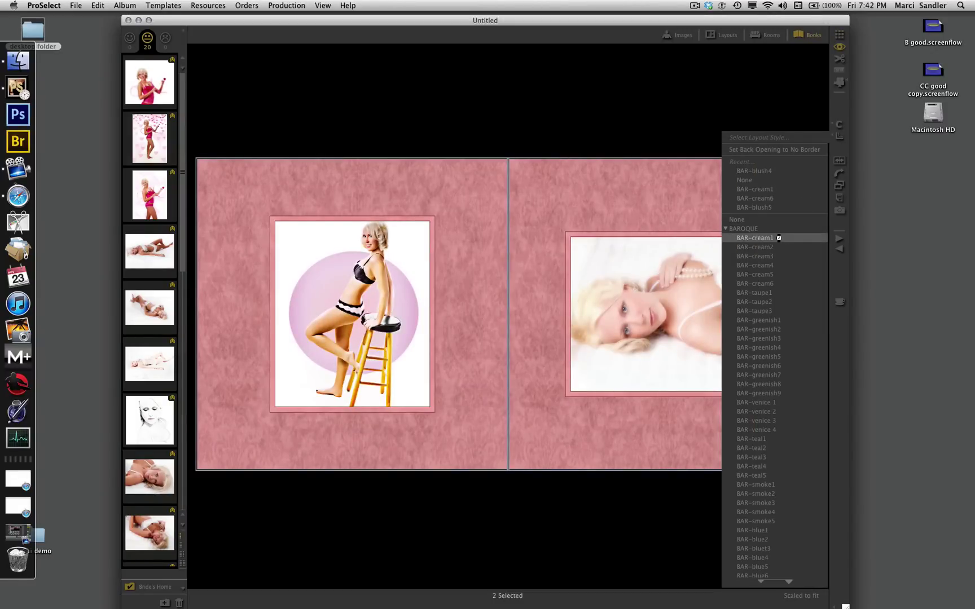
pyautogui.press('Down')
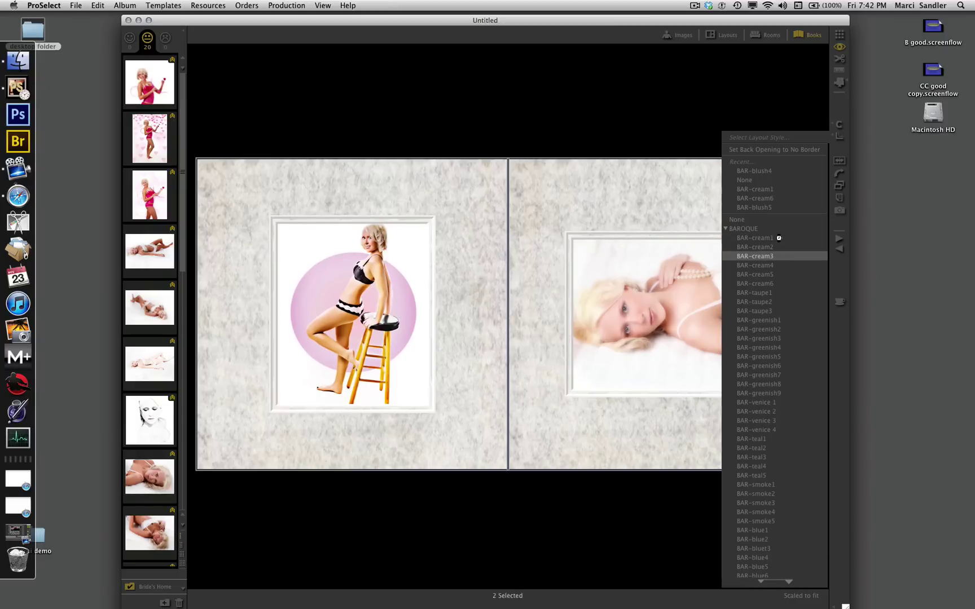
pyautogui.press('Down')
pyautogui.press('Down')
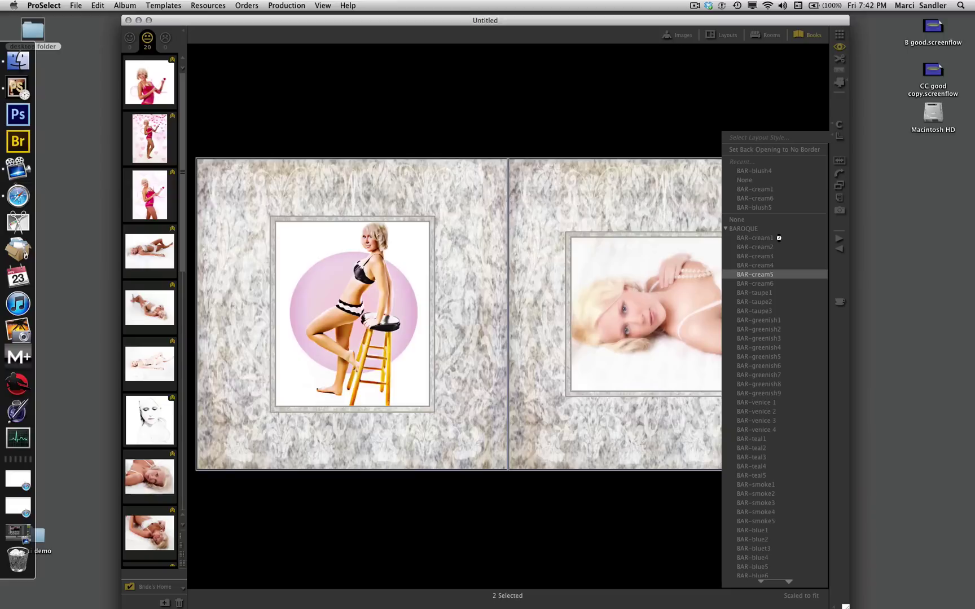
pyautogui.press('Down')
pyautogui.press('Down')
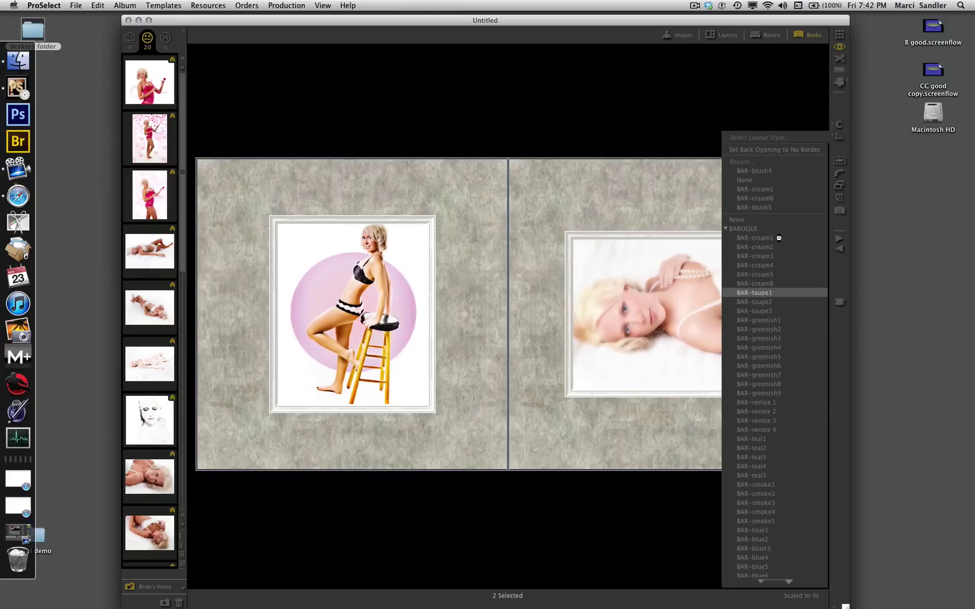
pyautogui.press('Down')
pyautogui.press('Down')
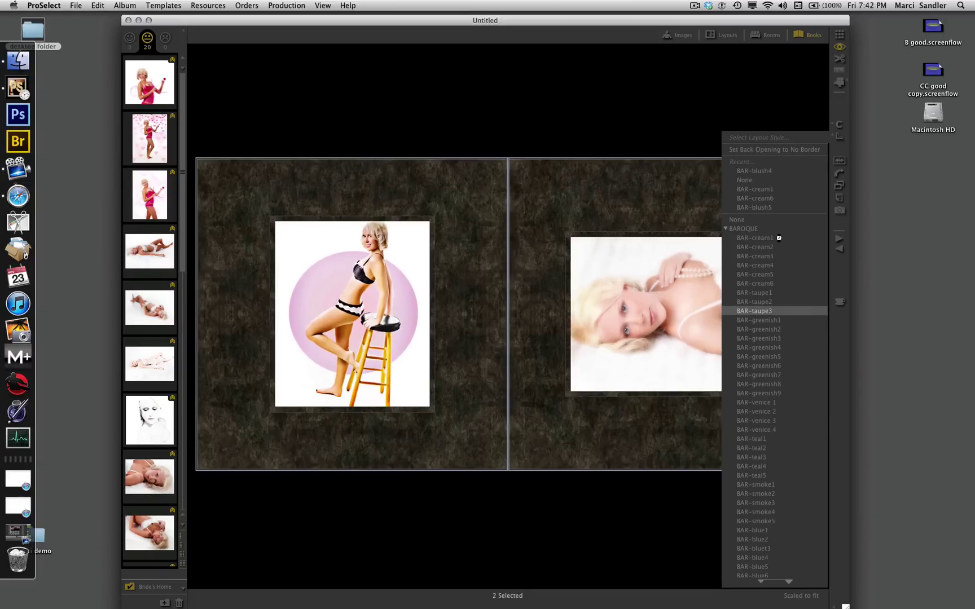
pyautogui.press('Down')
pyautogui.press('Down')
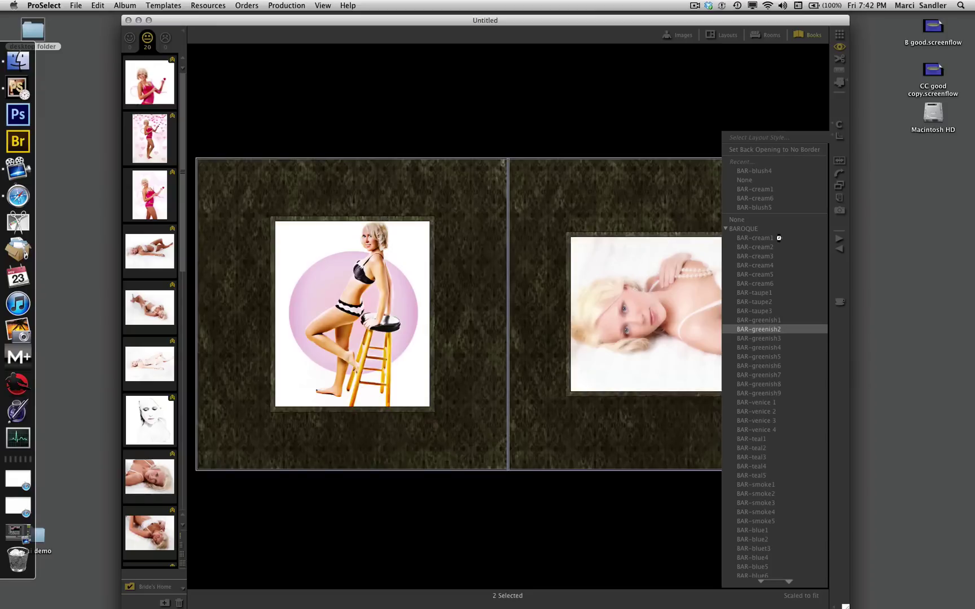
pyautogui.press('Down')
pyautogui.press('Down')
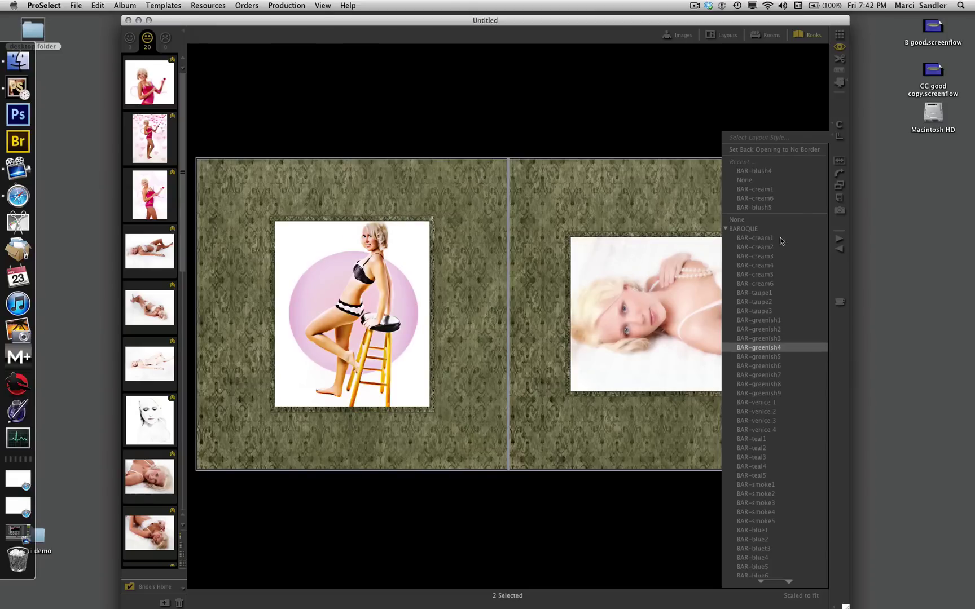
pyautogui.press('Down')
pyautogui.press('Down')
pyautogui.press('Down')
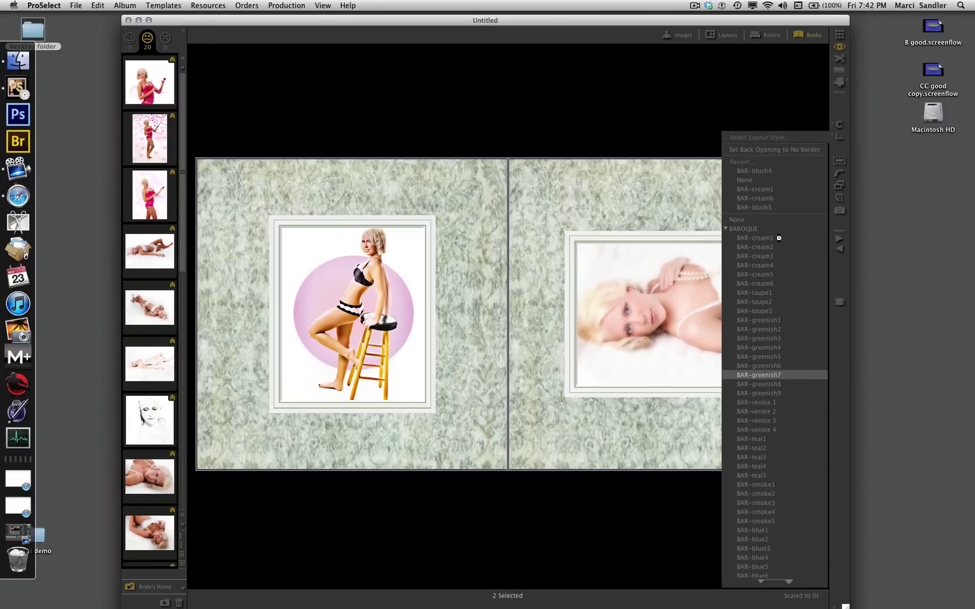
pyautogui.press('Down')
pyautogui.press('Down')
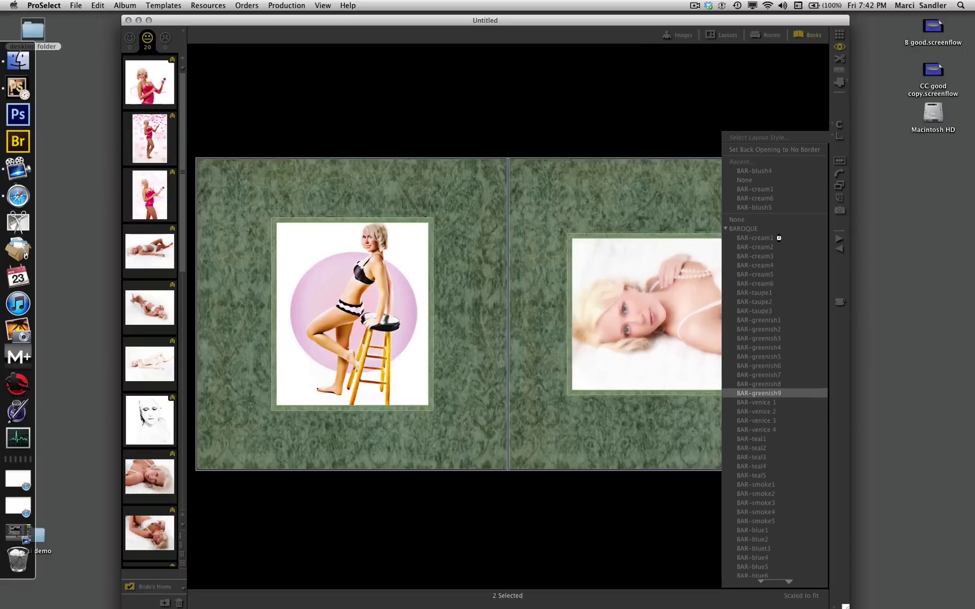
pyautogui.press('Down')
pyautogui.press('Down')
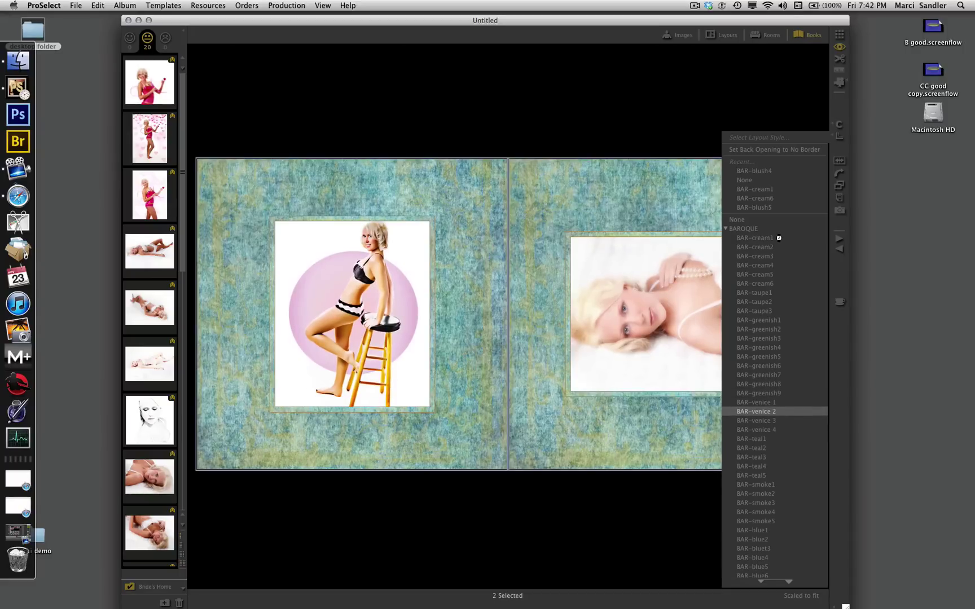
pyautogui.press('Down')
pyautogui.press('Down')
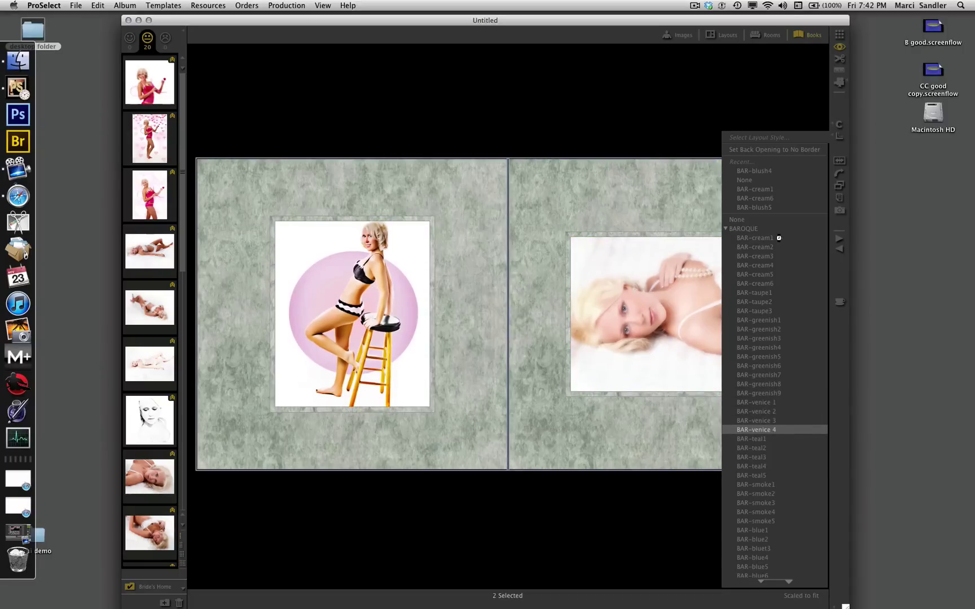
pyautogui.press('Down')
pyautogui.press('Down')
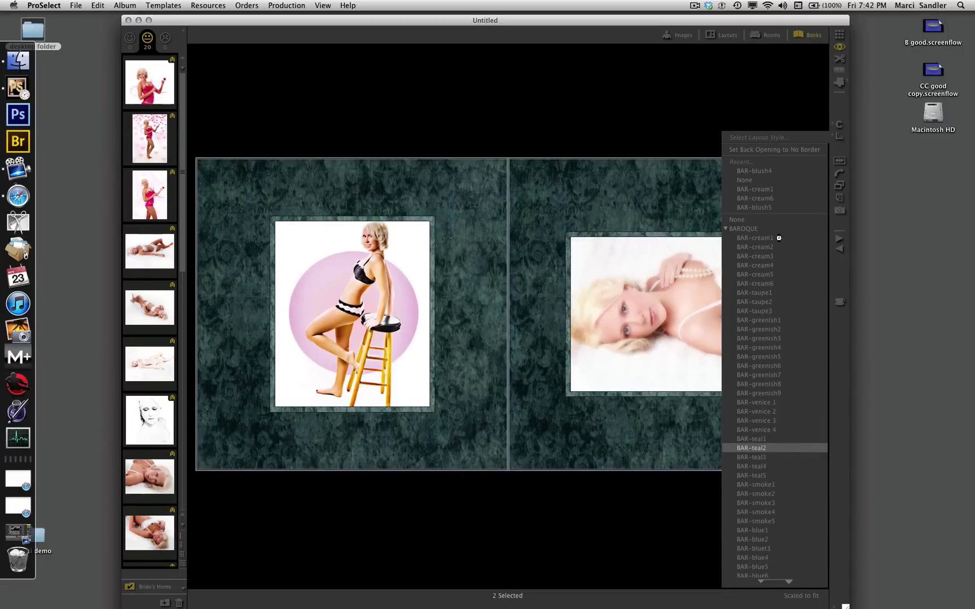
pyautogui.press('Down')
pyautogui.press('Down')
pyautogui.press('Down')
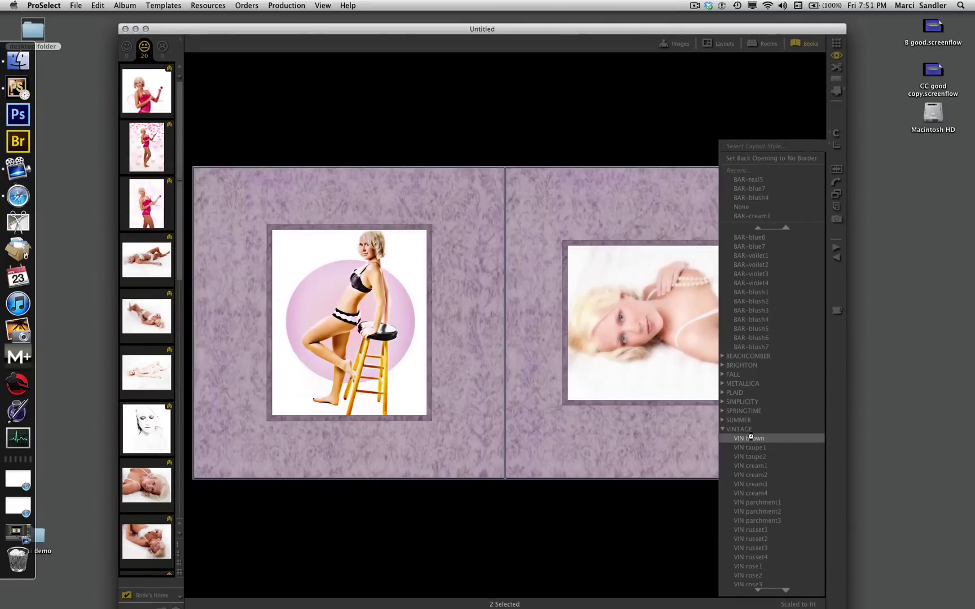
# Step through the Vintage cream, parchment, russet and rose styles, ending on pink rose.
pyautogui.press('Down')
pyautogui.press('Down')
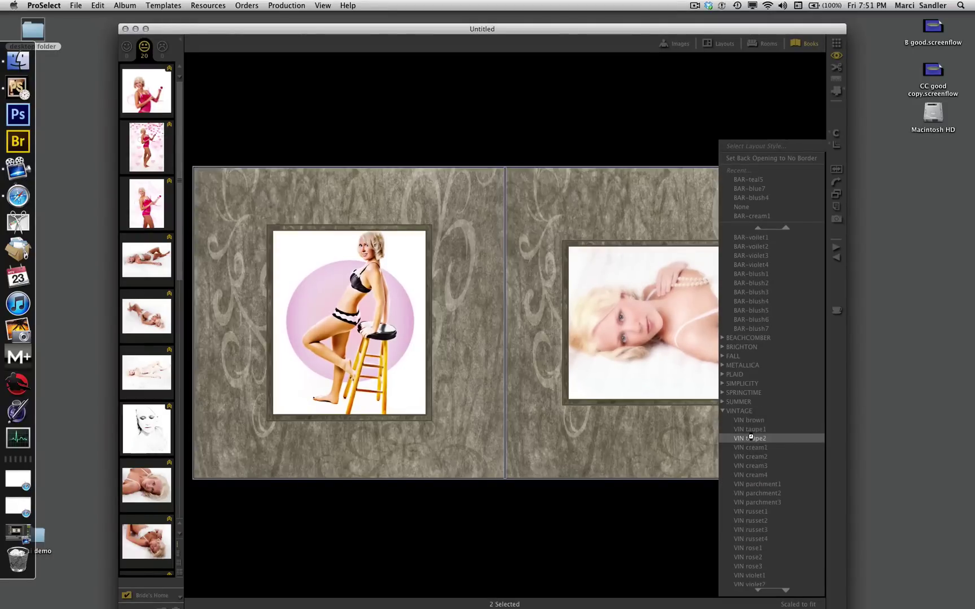
pyautogui.scroll(-1, 750, 437)
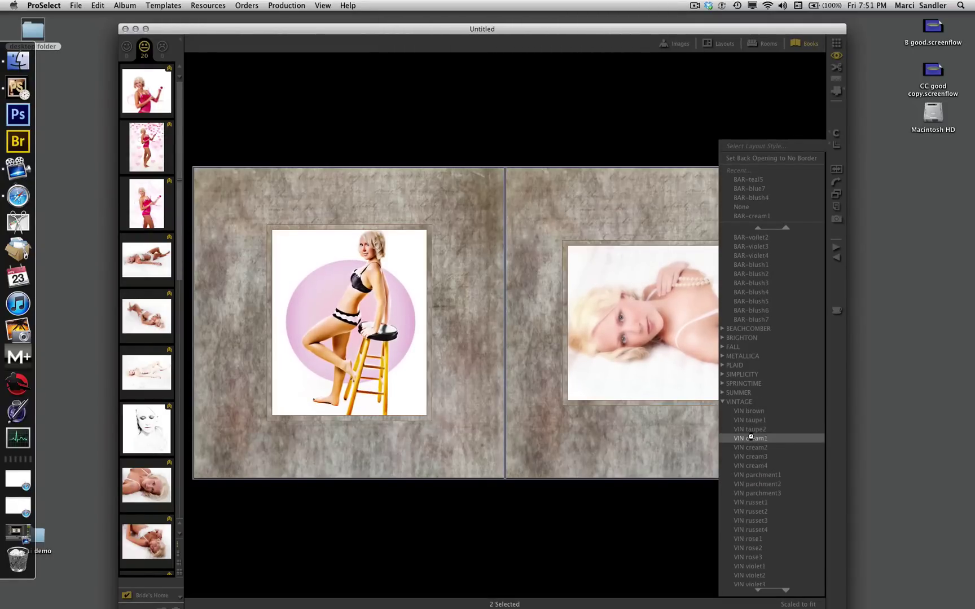
pyautogui.scroll(-1, 750, 437)
pyautogui.scroll(-1, 750, 439)
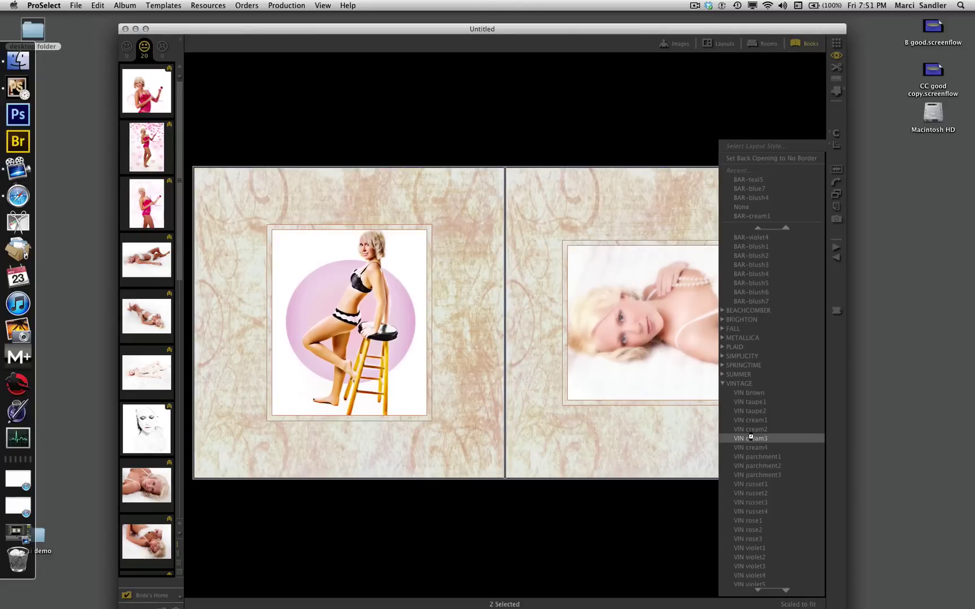
pyautogui.scroll(-1, 750, 438)
pyautogui.scroll(-1, 751, 438)
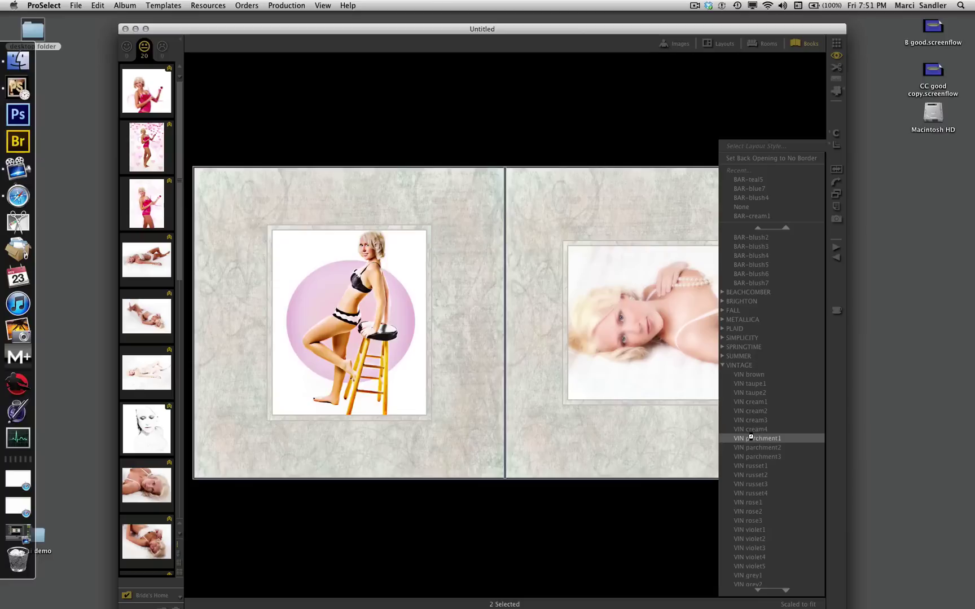
pyautogui.scroll(-1, 750, 438)
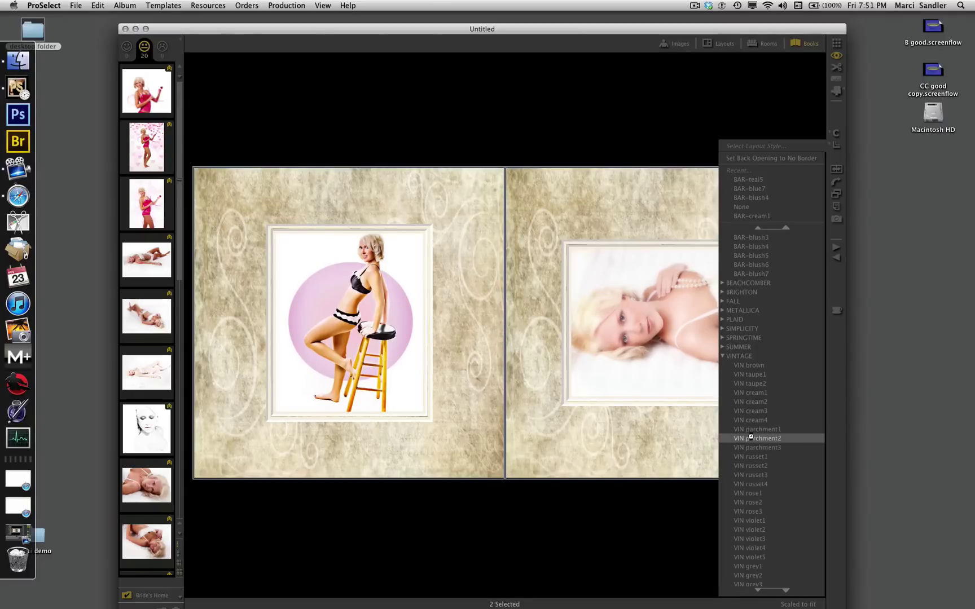
pyautogui.scroll(-1, 750, 437)
pyautogui.scroll(-1, 750, 438)
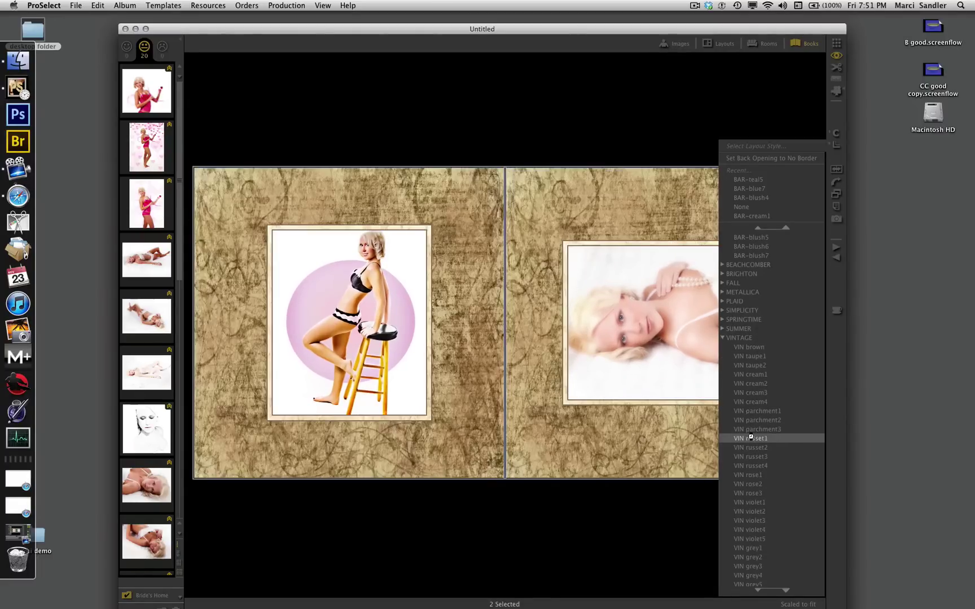
pyautogui.scroll(-1, 750, 438)
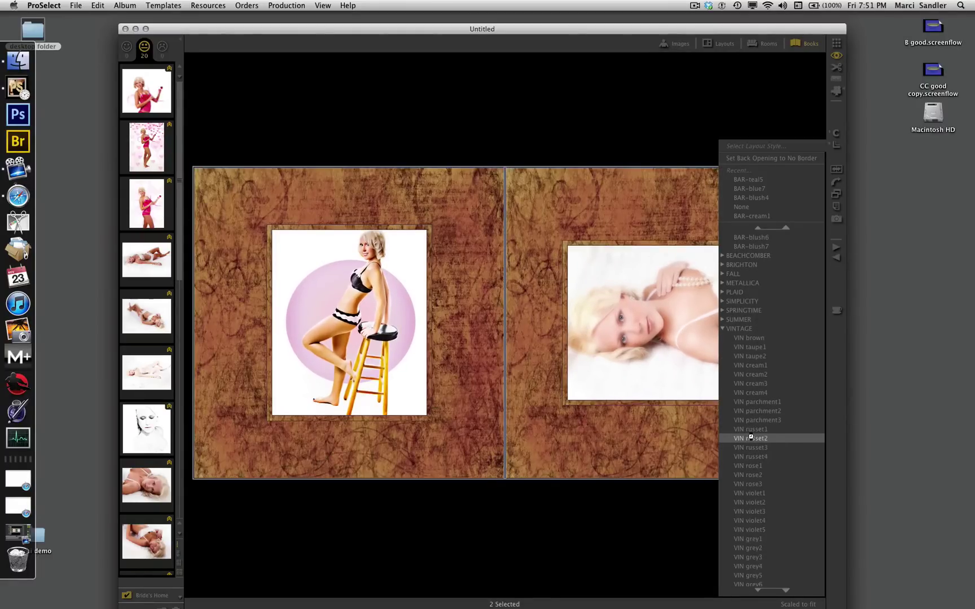
pyautogui.scroll(-1, 750, 438)
pyautogui.scroll(-1, 750, 438)
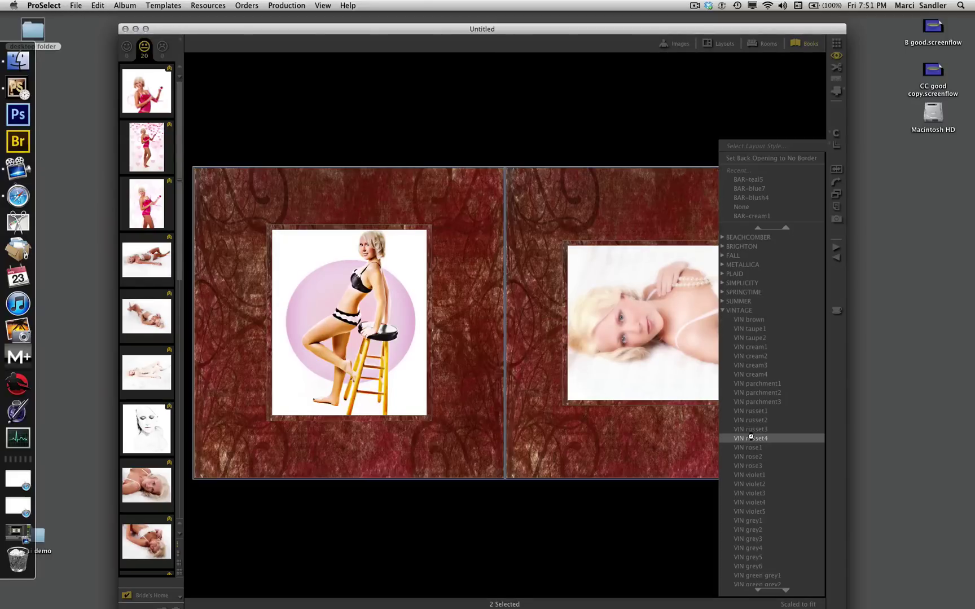
pyautogui.scroll(-1, 750, 439)
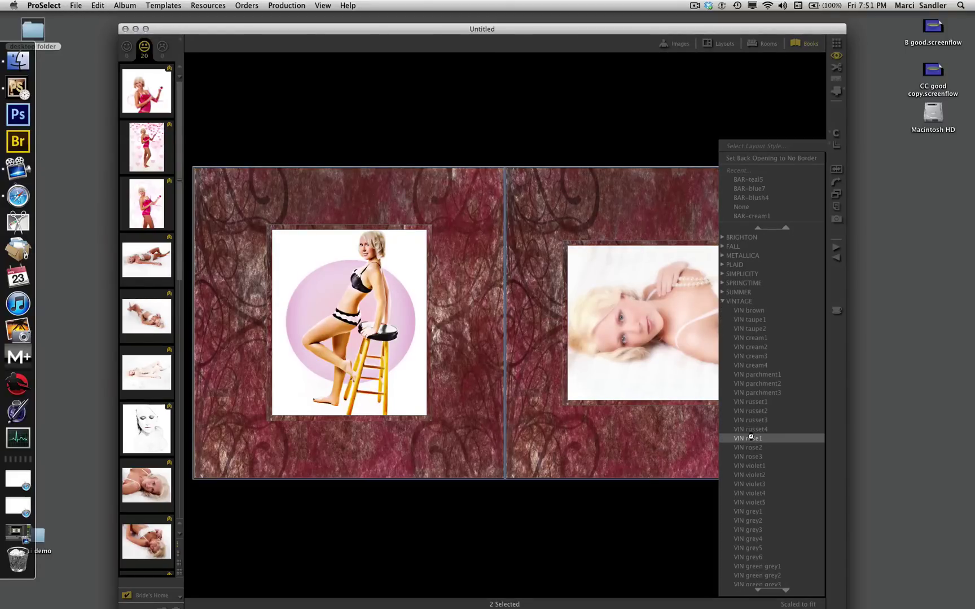
pyautogui.scroll(-1, 749, 437)
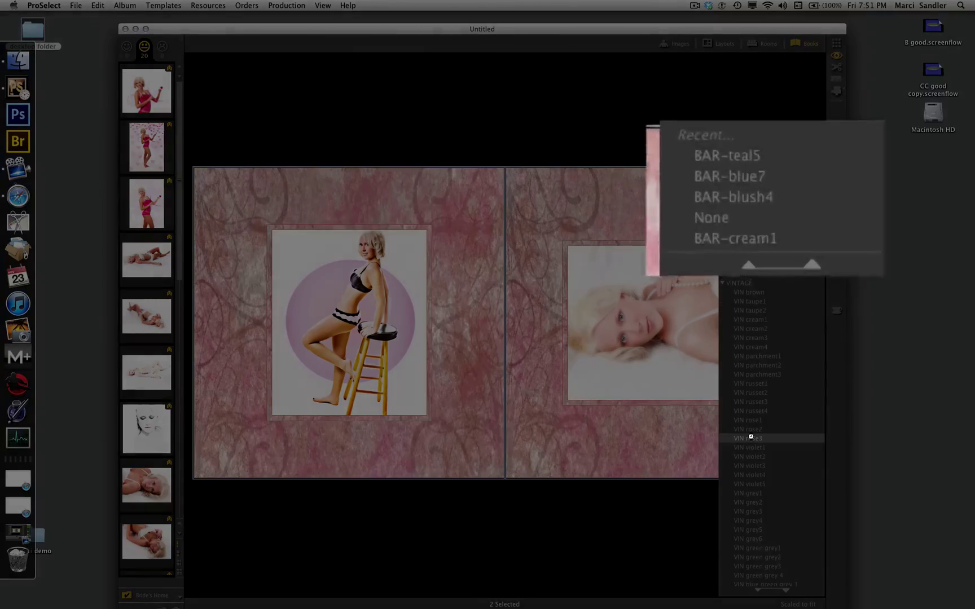
pyautogui.scroll(-1, 750, 438)
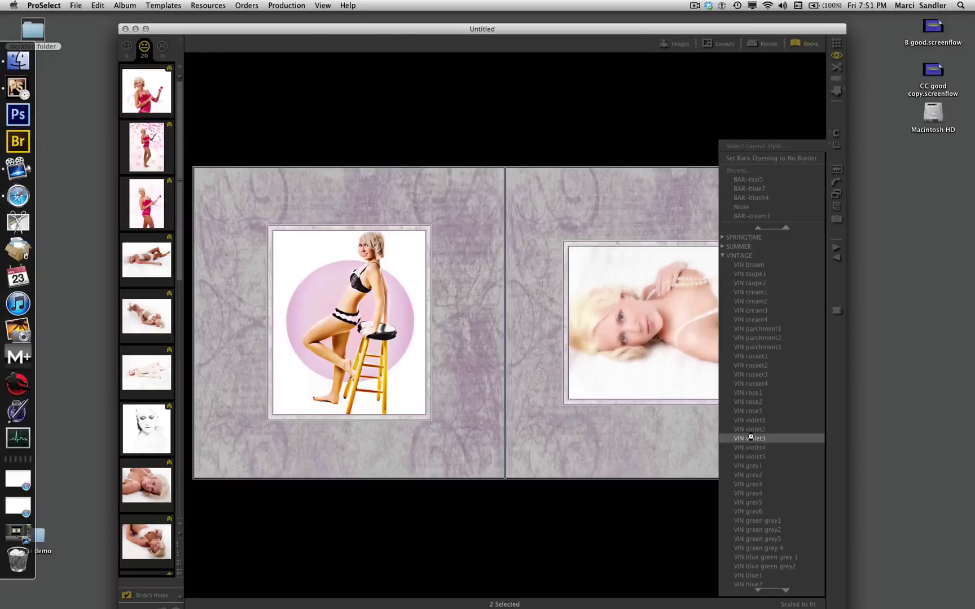
pyautogui.scroll(-1, 751, 438)
pyautogui.scroll(-1, 750, 438)
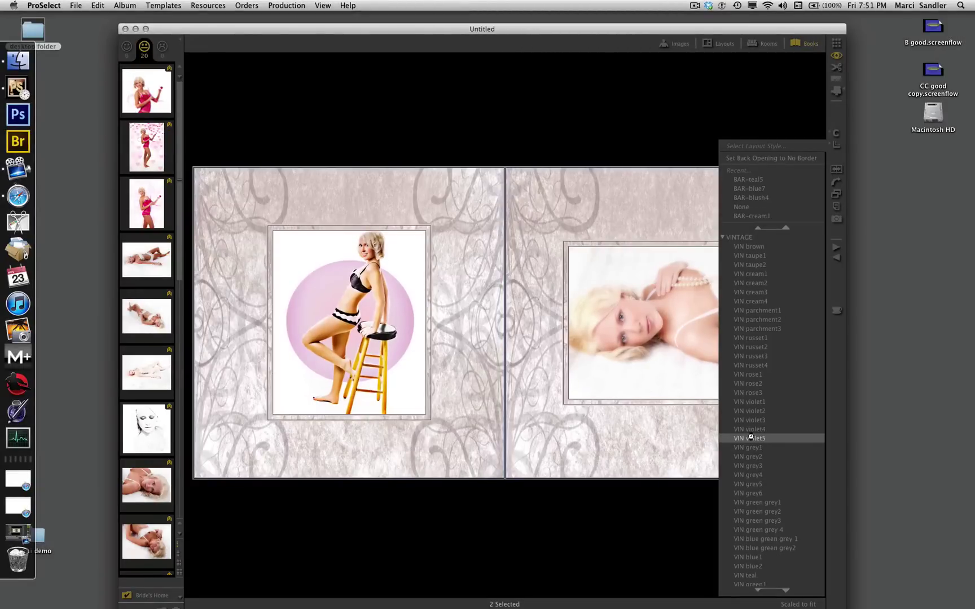
pyautogui.scroll(-1, 750, 438)
pyautogui.scroll(-1, 750, 439)
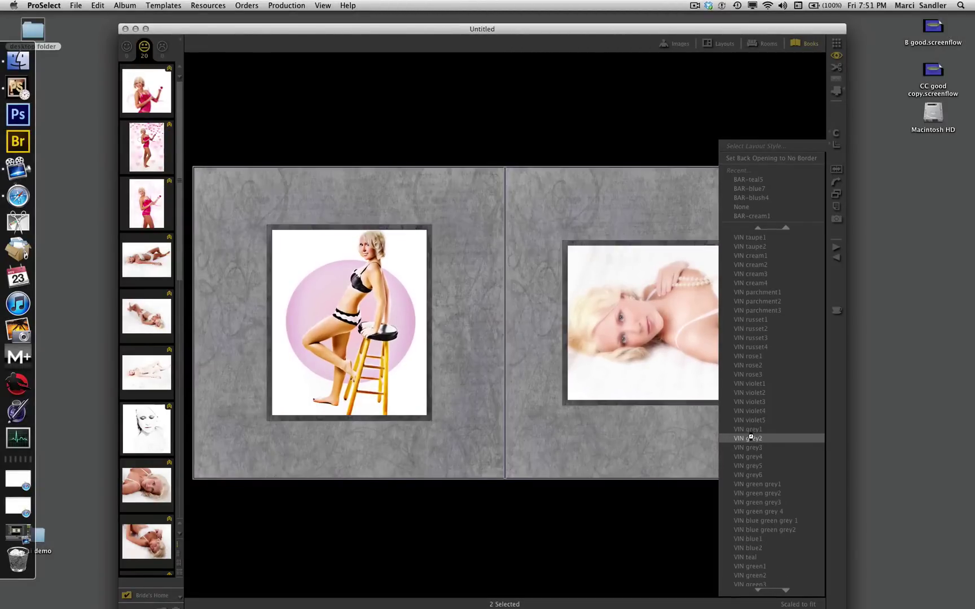
pyautogui.scroll(-1, 750, 437)
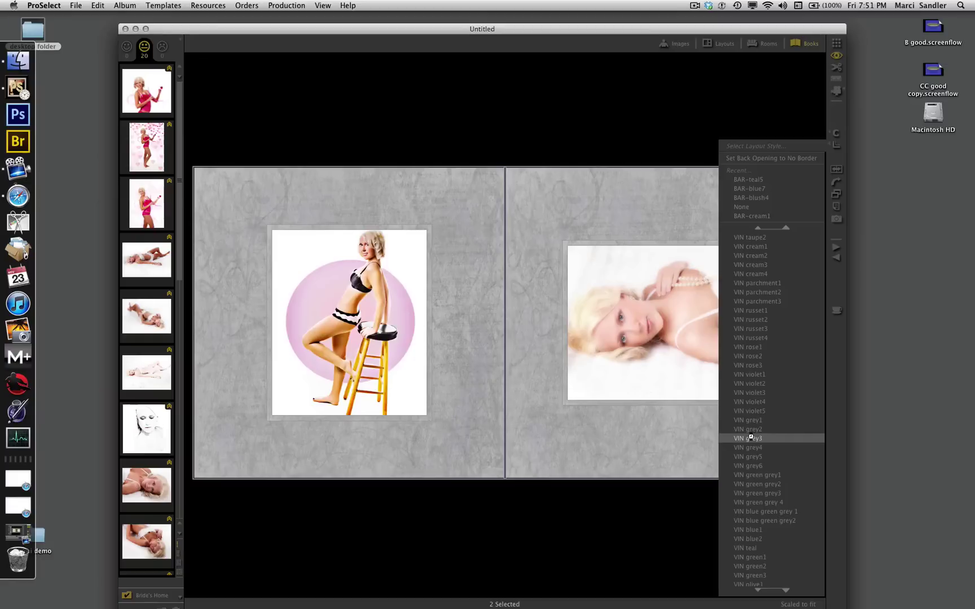
pyautogui.scroll(-1, 750, 438)
pyautogui.scroll(-1, 750, 438)
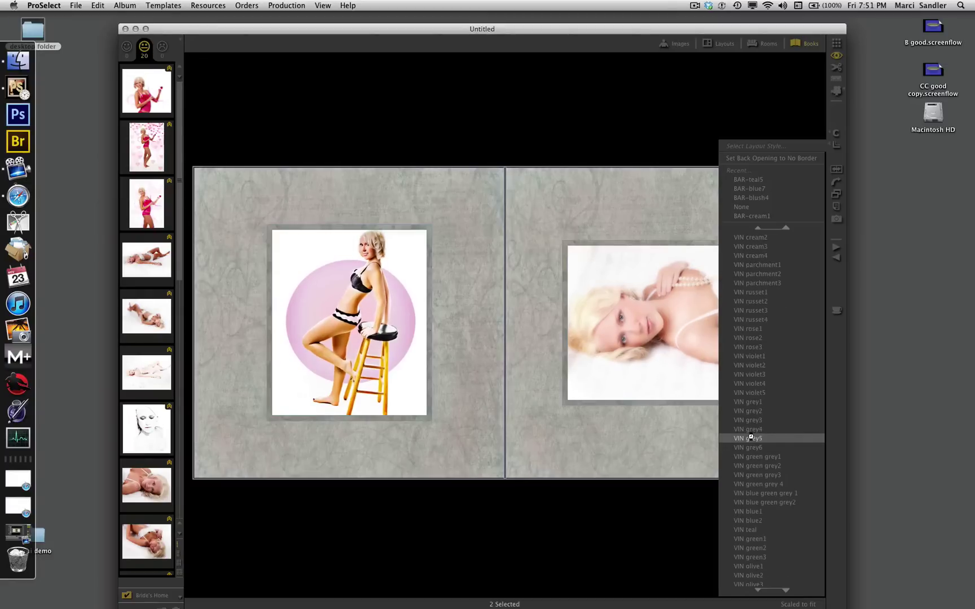
pyautogui.scroll(-1, 750, 438)
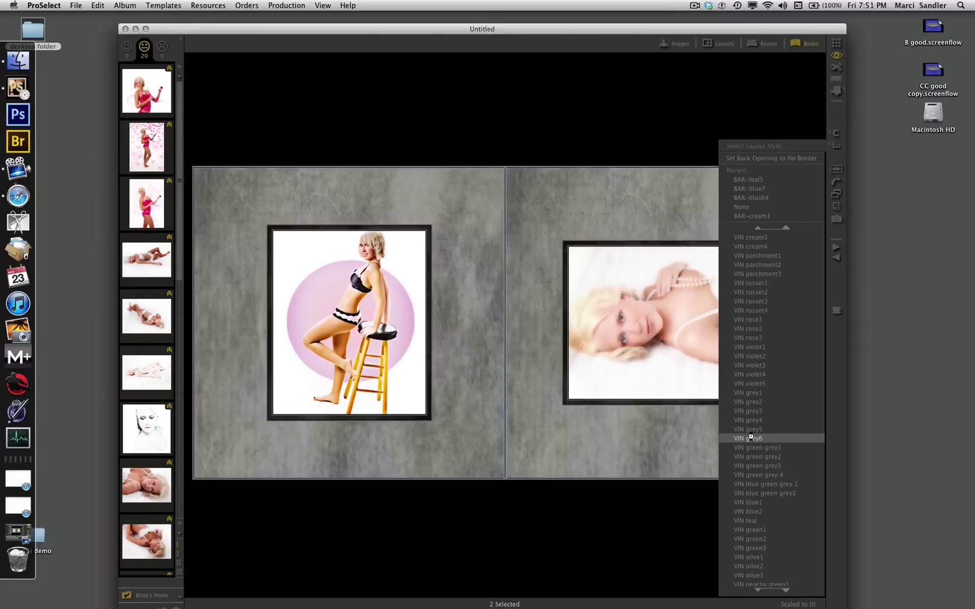
pyautogui.scroll(-1, 750, 438)
pyautogui.scroll(-1, 749, 438)
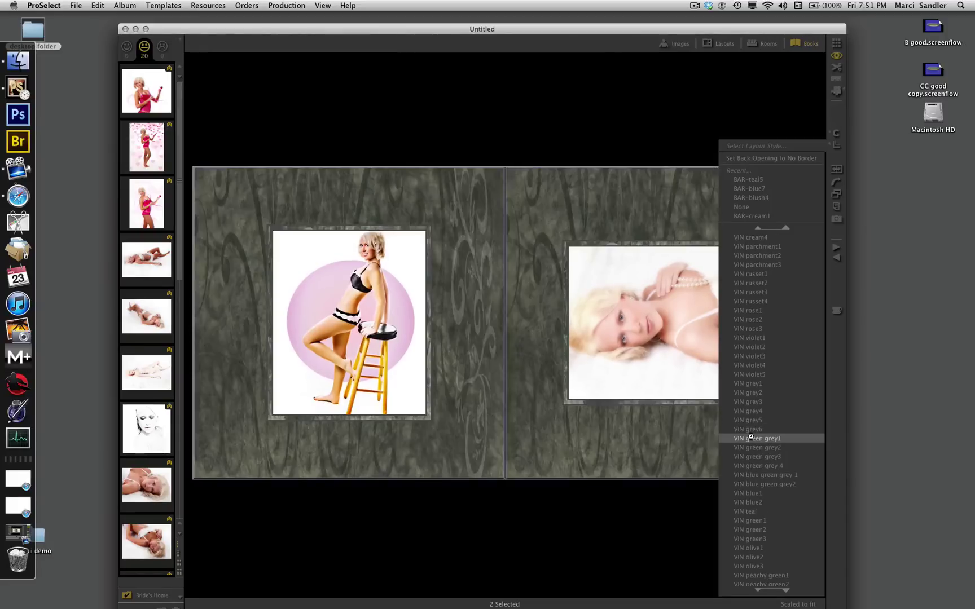
pyautogui.scroll(-1, 749, 437)
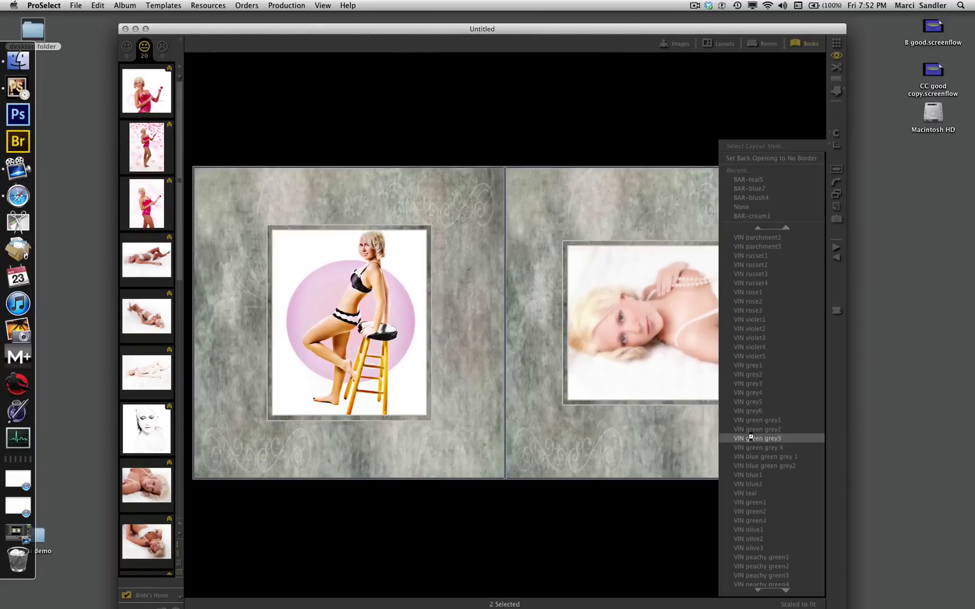
pyautogui.scroll(-1, 750, 438)
pyautogui.scroll(-1, 750, 438)
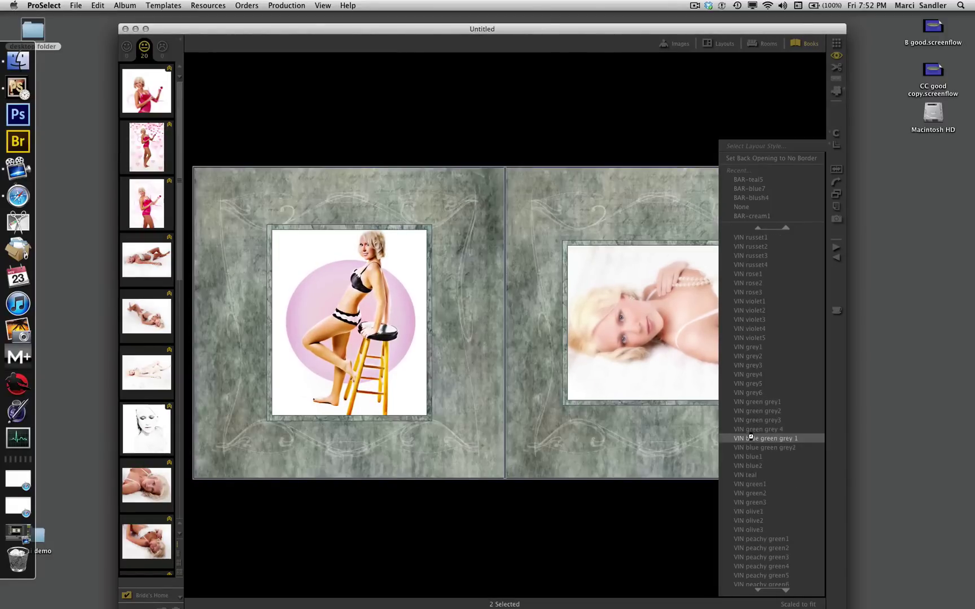
pyautogui.scroll(-1, 750, 438)
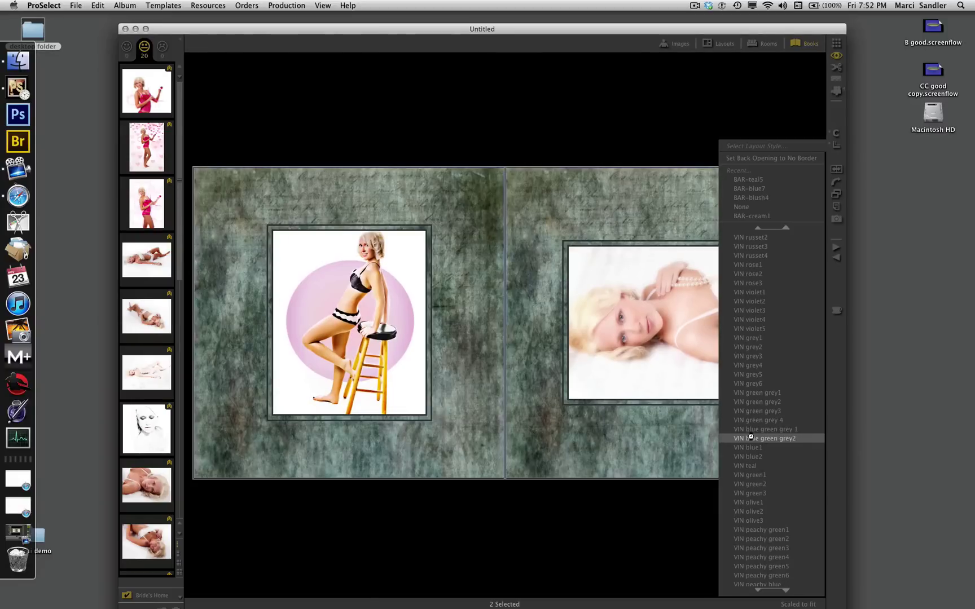
pyautogui.scroll(-1, 750, 437)
pyautogui.scroll(-1, 749, 438)
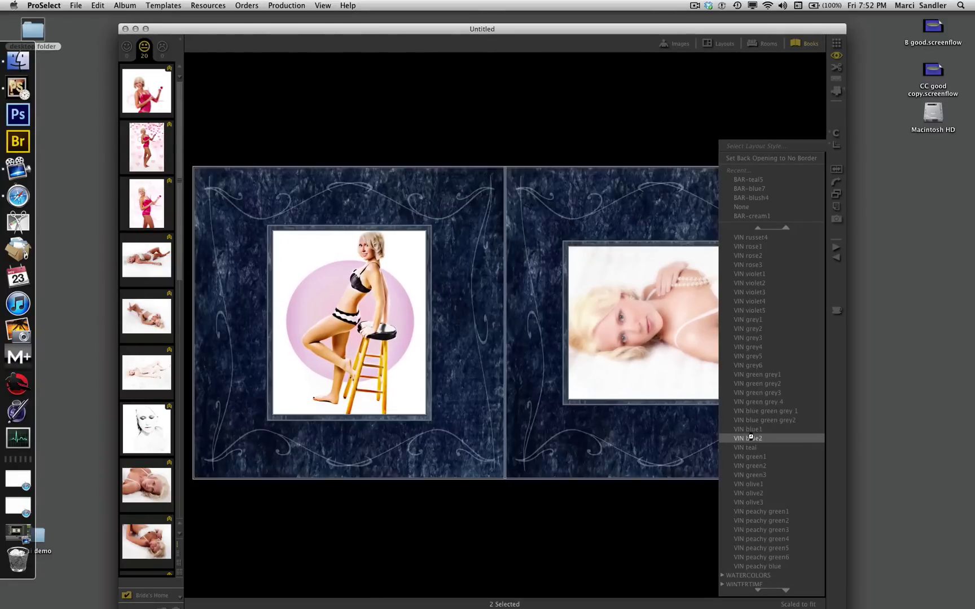
pyautogui.scroll(-1, 751, 438)
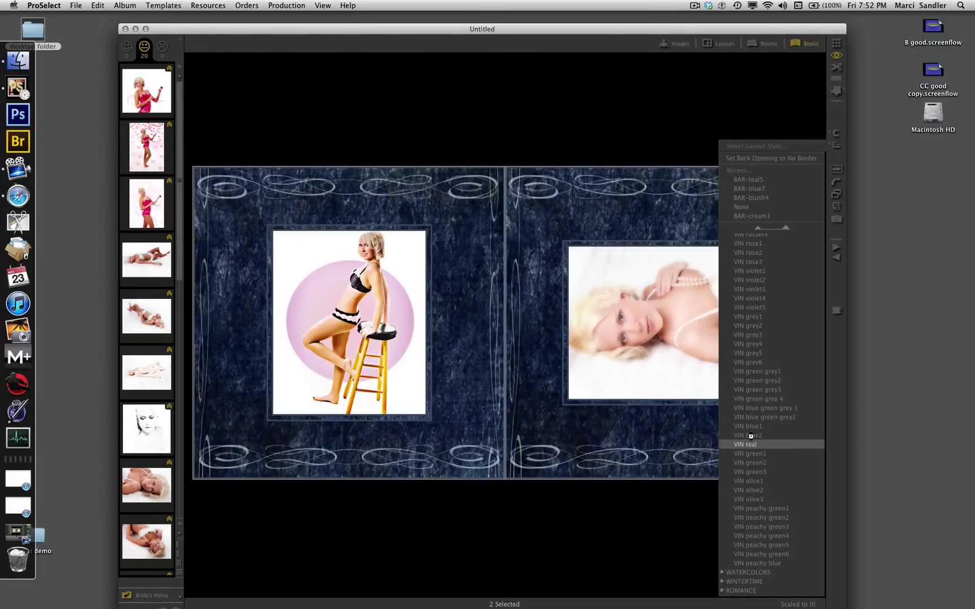
pyautogui.scroll(-1, 751, 436)
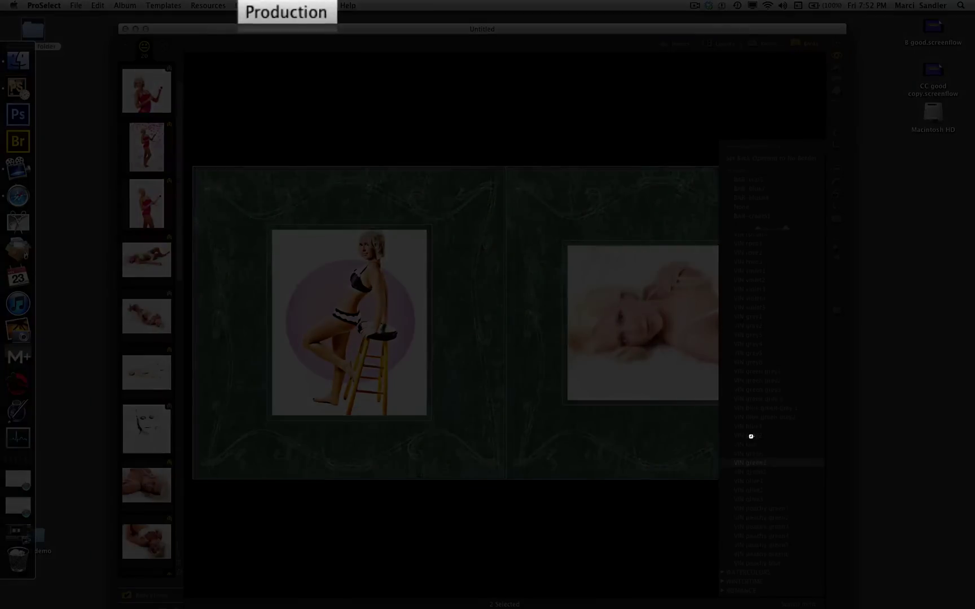
# Step through the VIN olive and peachy green styles down to VIN peachy blue.
pyautogui.press('Down')
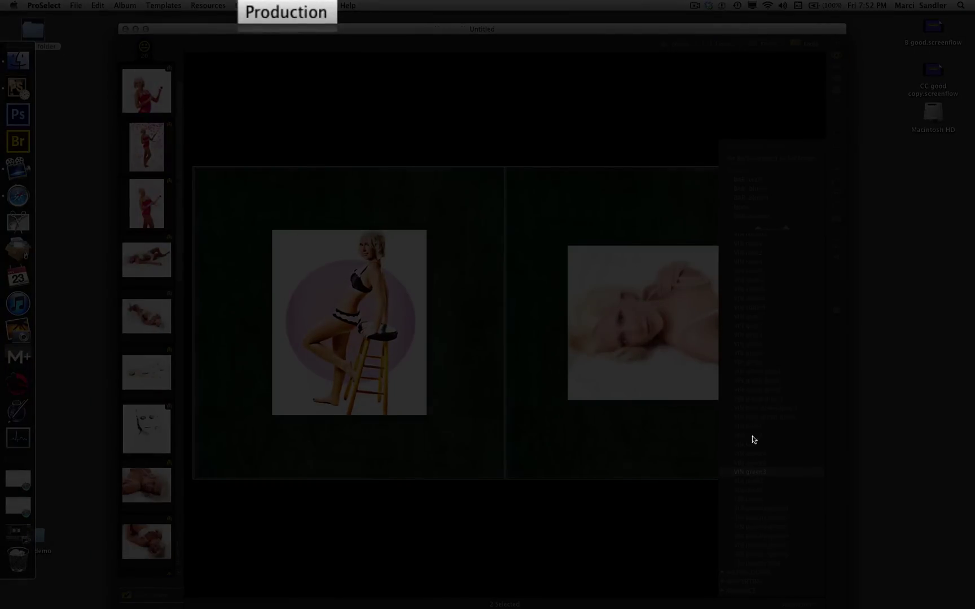
pyautogui.press('Down')
pyautogui.press('Down')
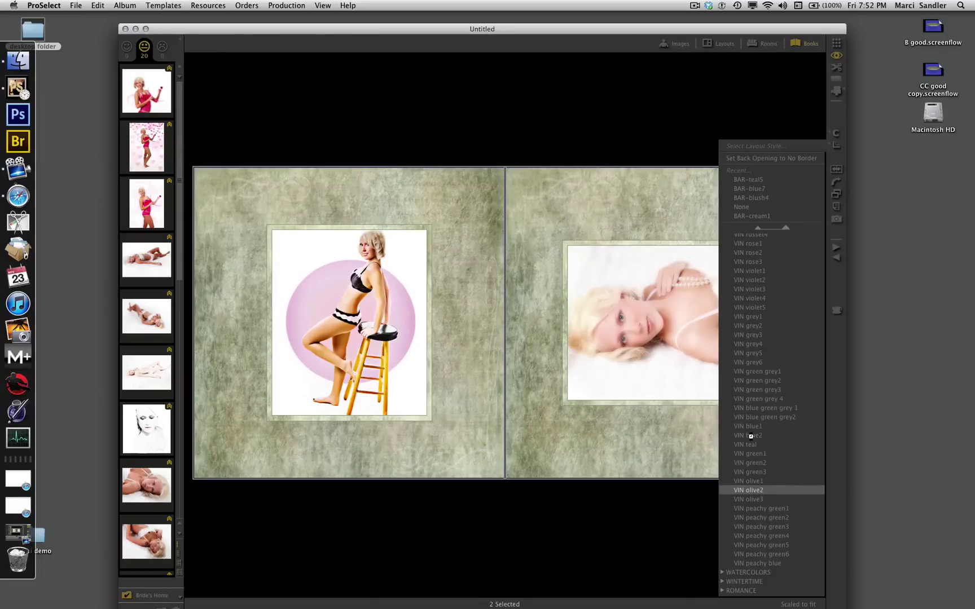
pyautogui.press('Down')
pyautogui.press('Down')
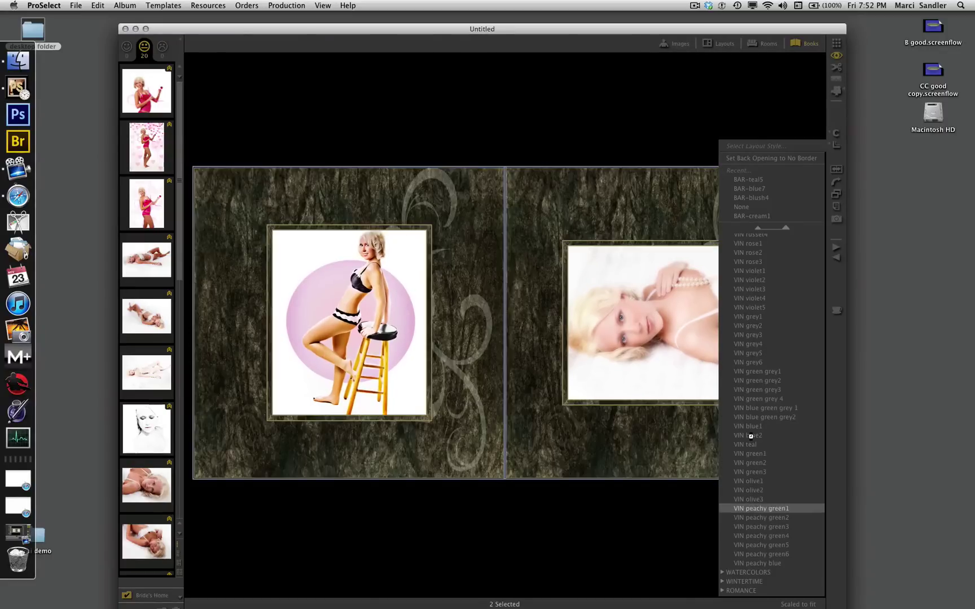
pyautogui.press('Down')
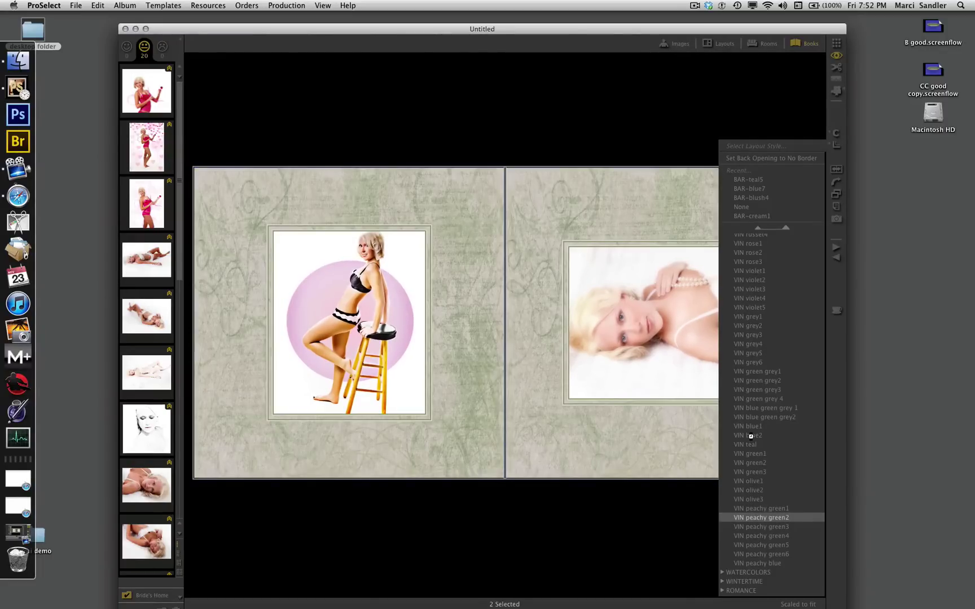
pyautogui.press('Down')
pyautogui.press('Down')
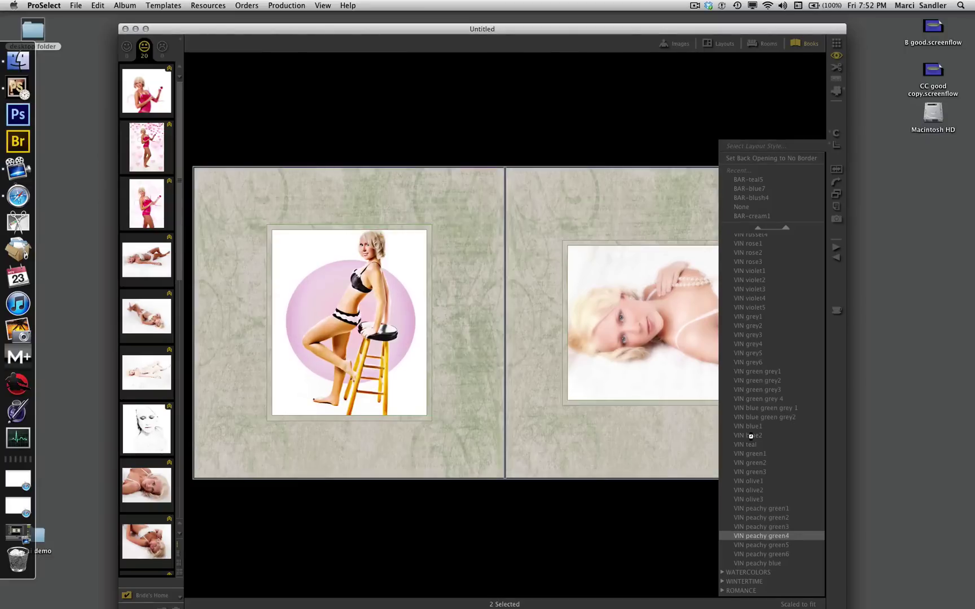
pyautogui.press('Down')
pyautogui.press('Down')
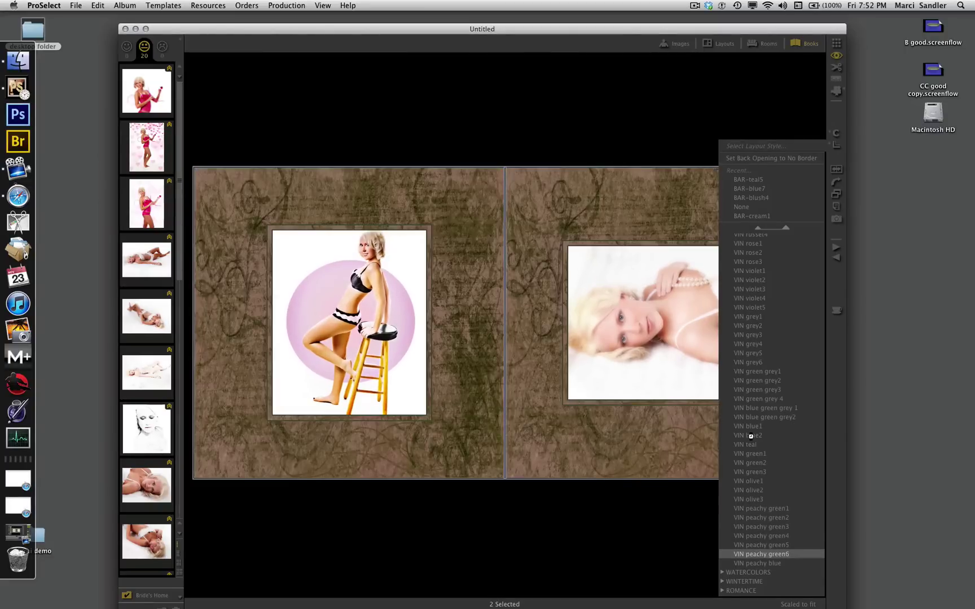
pyautogui.press('Down')
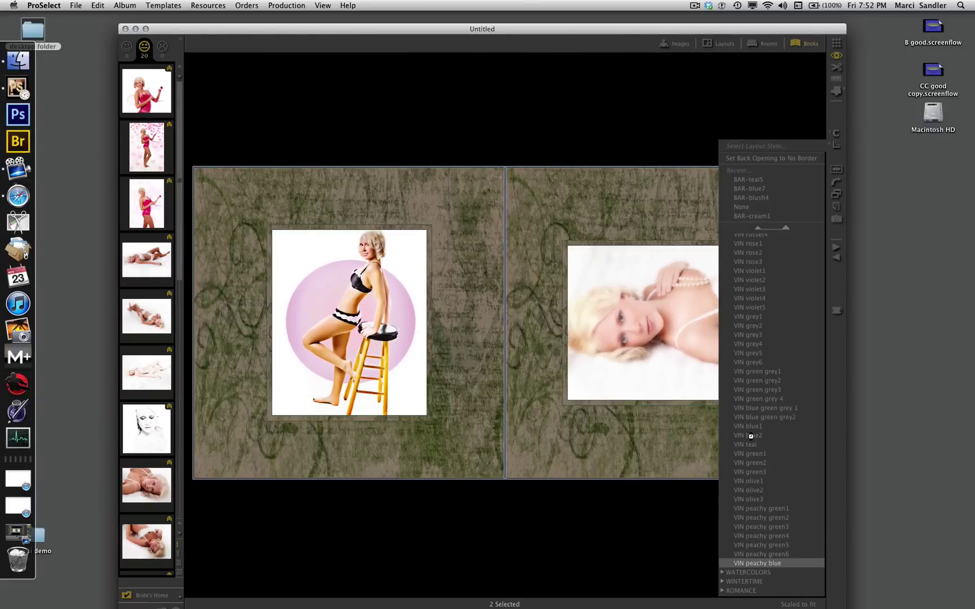
pyautogui.press('Down')
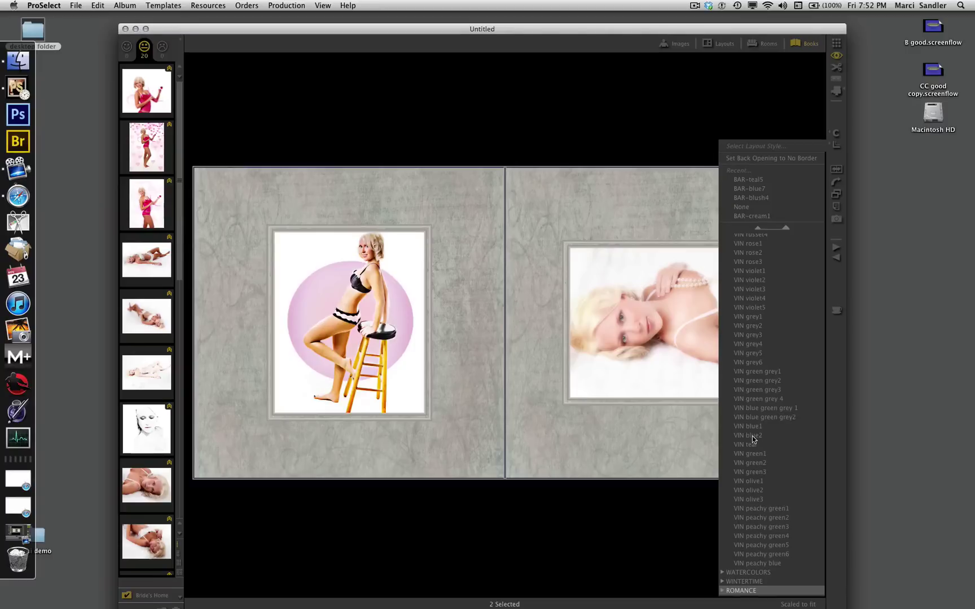